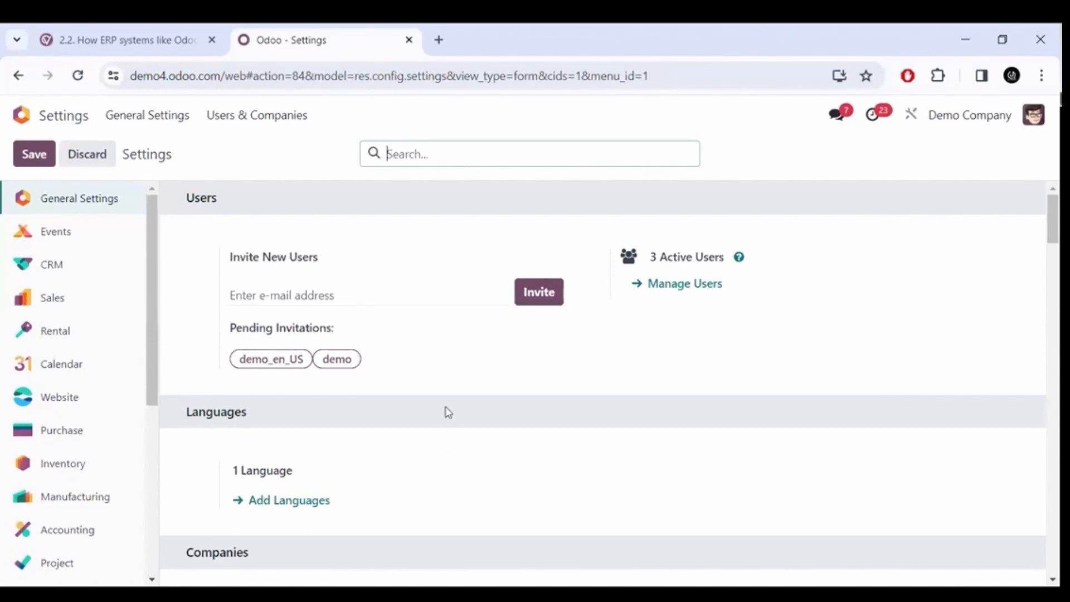
Step: Look over the general settings and the list of apps that have their own settings
scroll(447, 413, "down", 4)
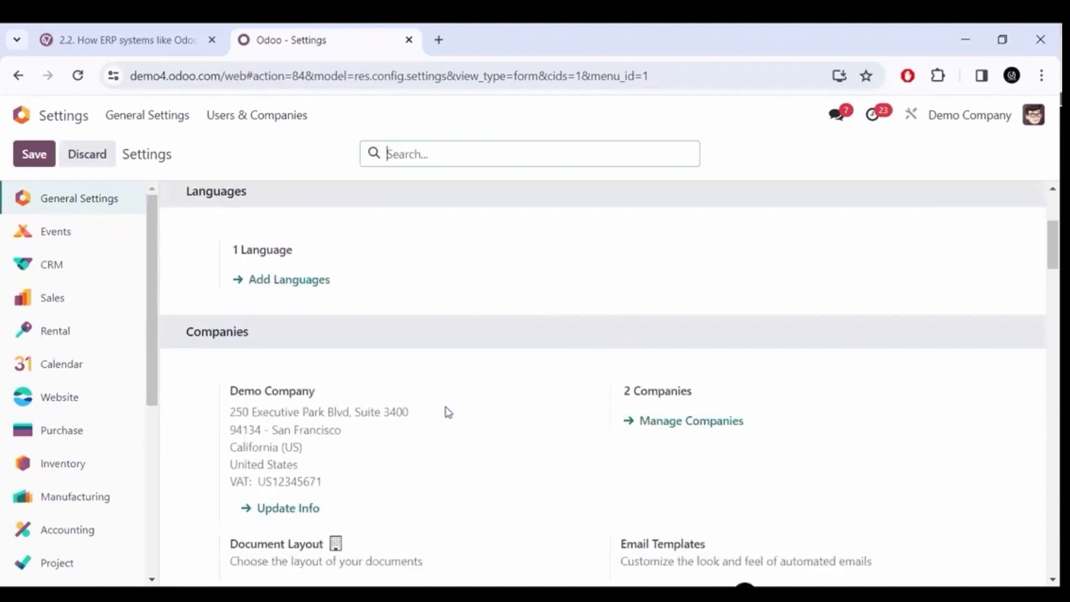
scroll(444, 412, "up", 4)
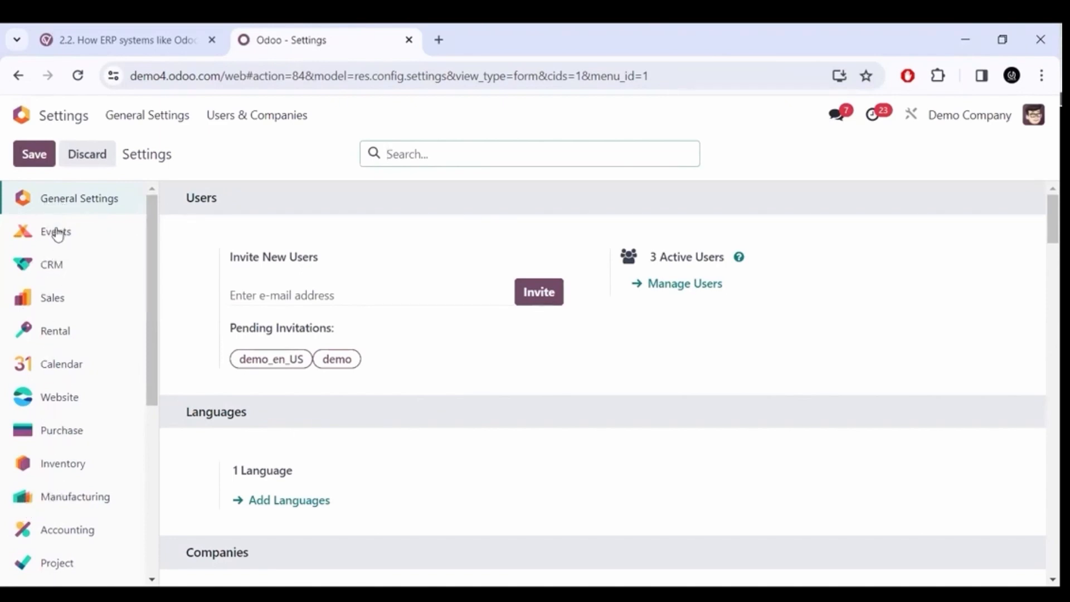
scroll(58, 267, "down", 2)
scroll(58, 271, "down", 4)
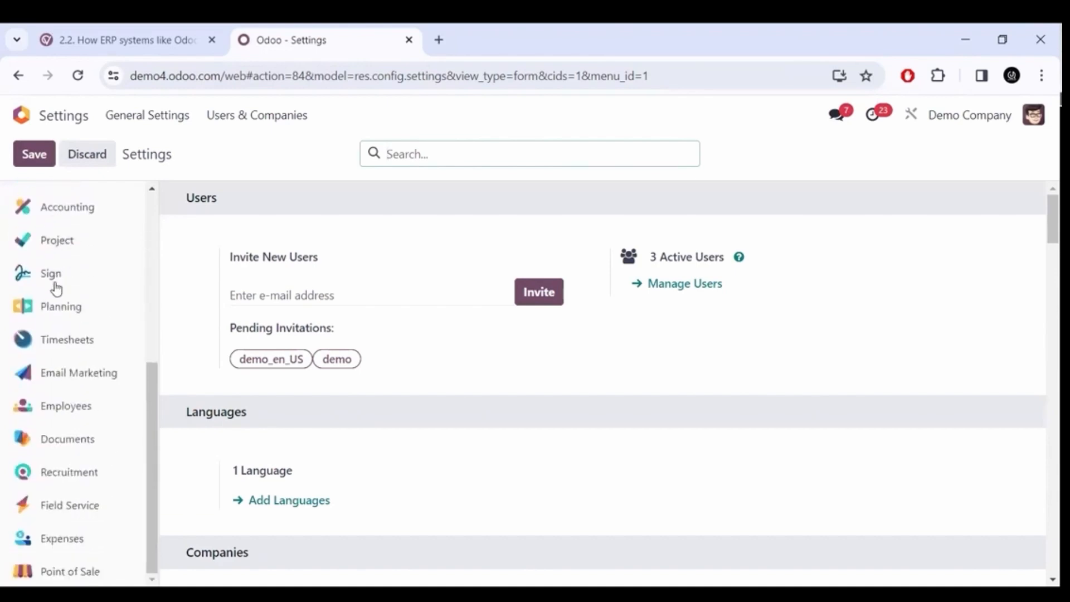
scroll(35, 490, "up", 6)
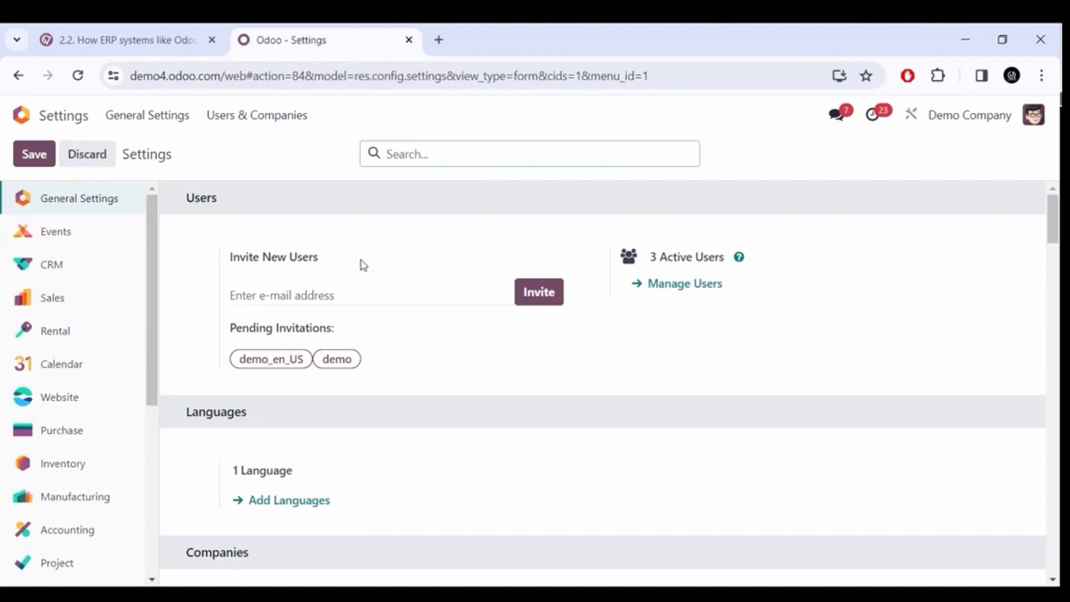
Step: View the CRM, Sales and Rental settings, and return to the general settings
left_click(37, 266)
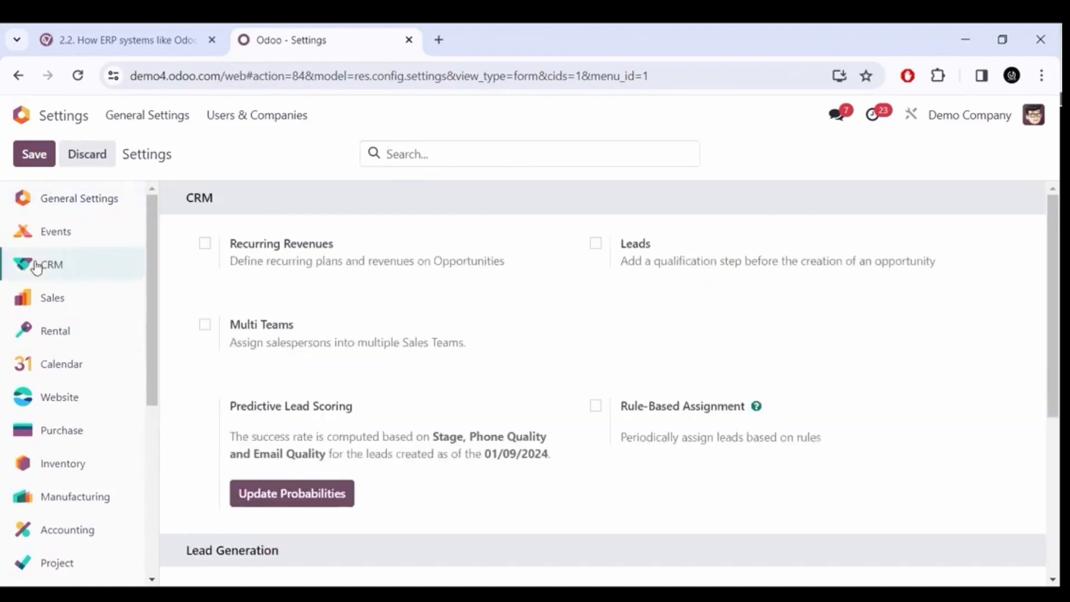
left_click(32, 304)
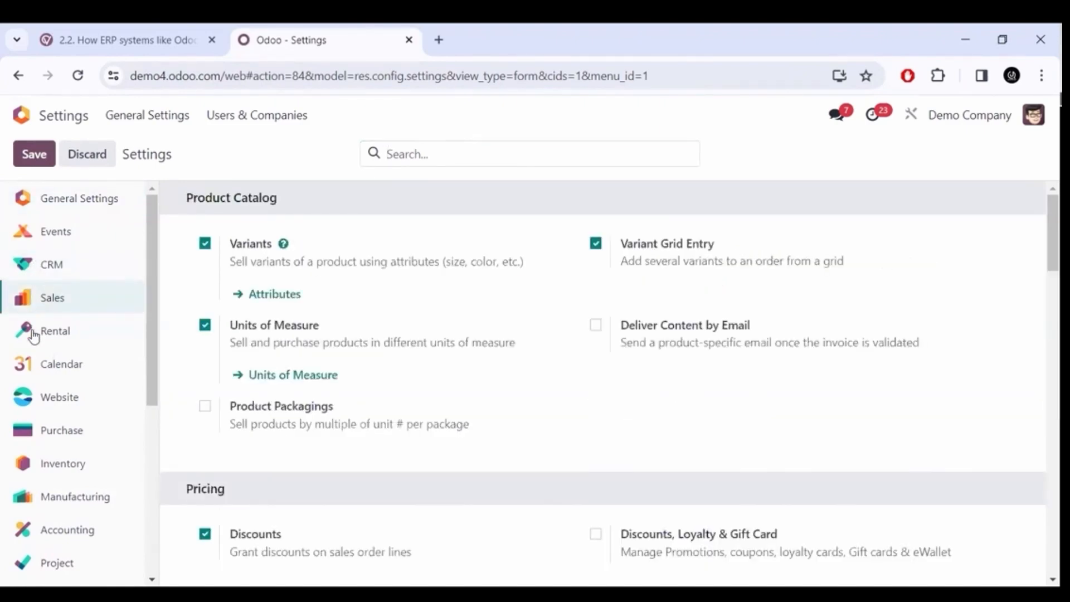
left_click(34, 334)
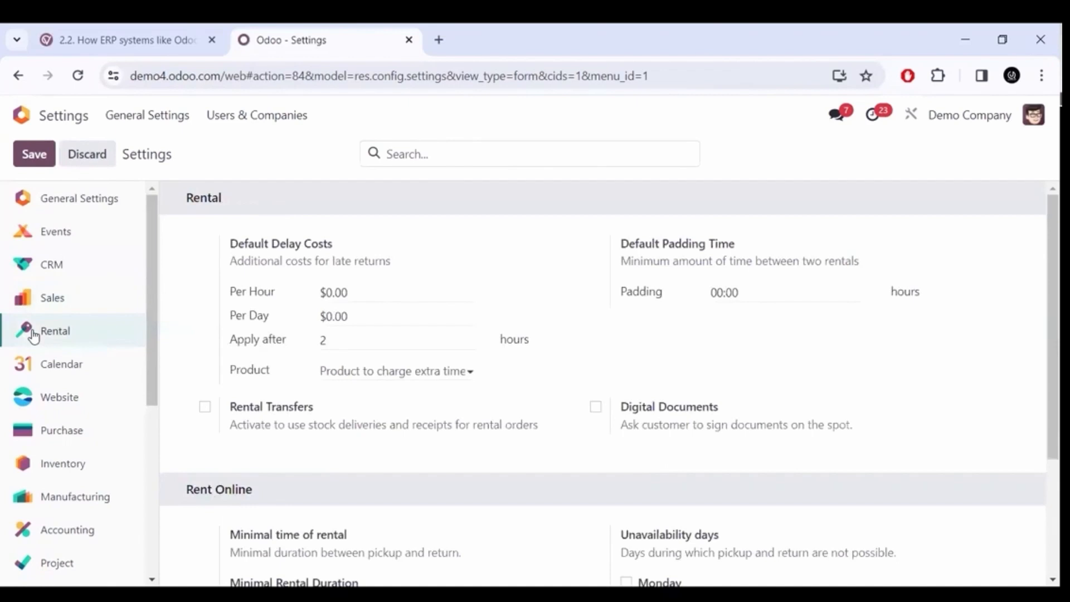
left_click(35, 207)
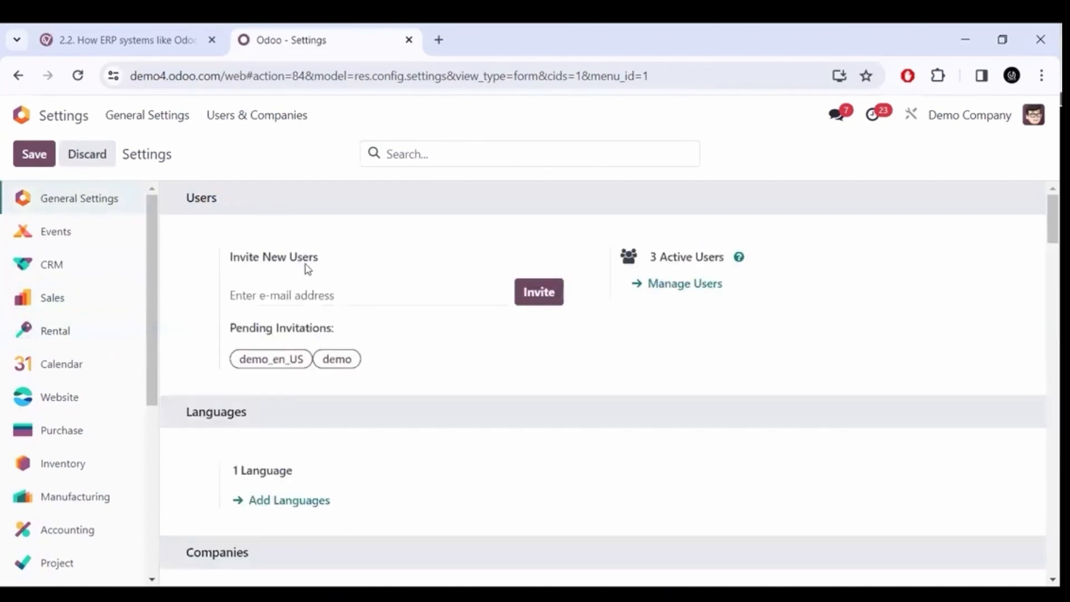
Step: Review the Users, Languages, Companies and Units of Measure sections of the general settings
left_click_drag(185, 198, 267, 203)
left_click(262, 218)
scroll(234, 250, "down", 4)
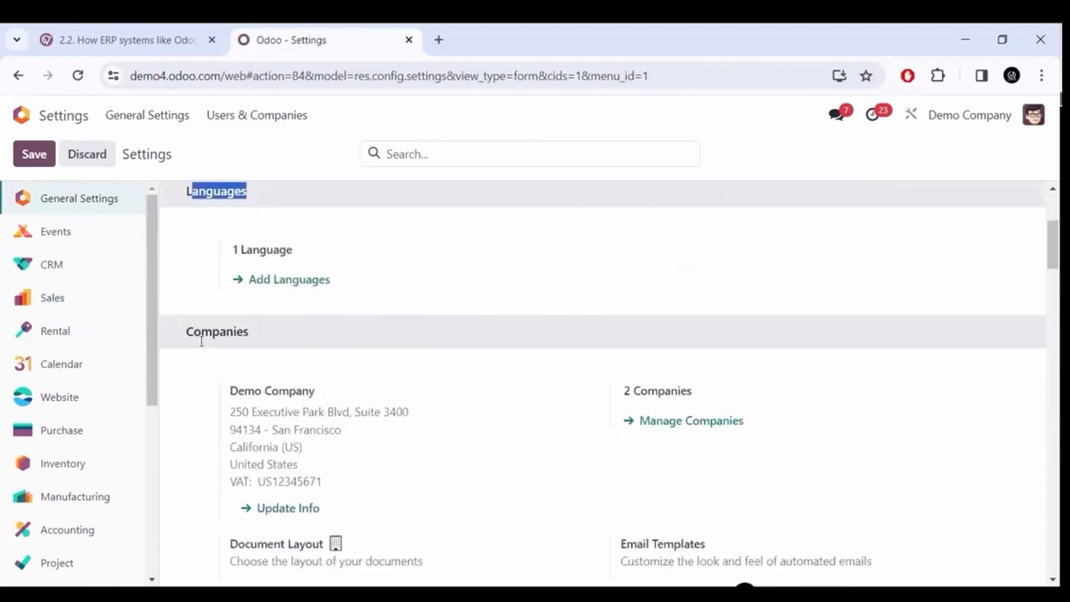
left_click_drag(201, 335, 262, 346)
scroll(453, 357, "down", 8)
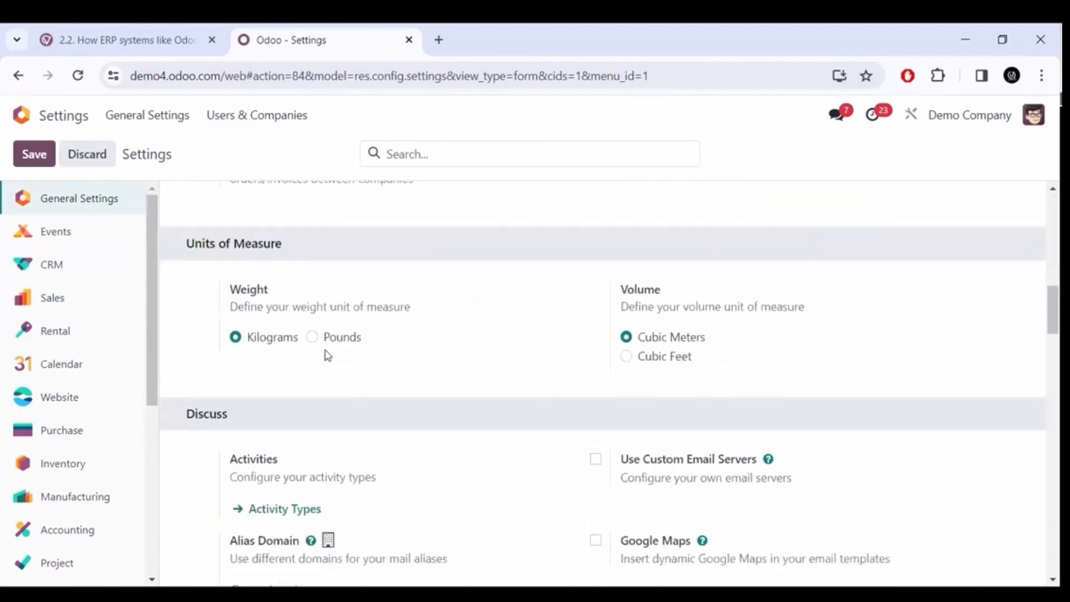
left_click_drag(195, 243, 329, 248)
scroll(362, 315, "down", 6)
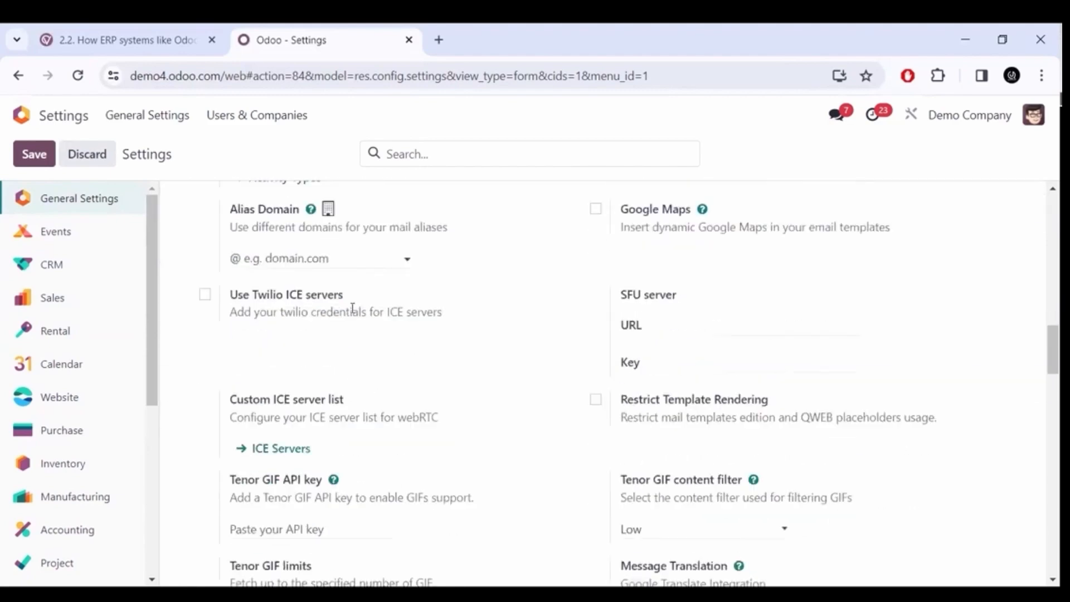
Step: Review the remaining general settings sections, from Discuss, Statistics and Contacts through Permissions, Integrations, Developer Tools and About
scroll(334, 304, "up", 2)
double_click(195, 194)
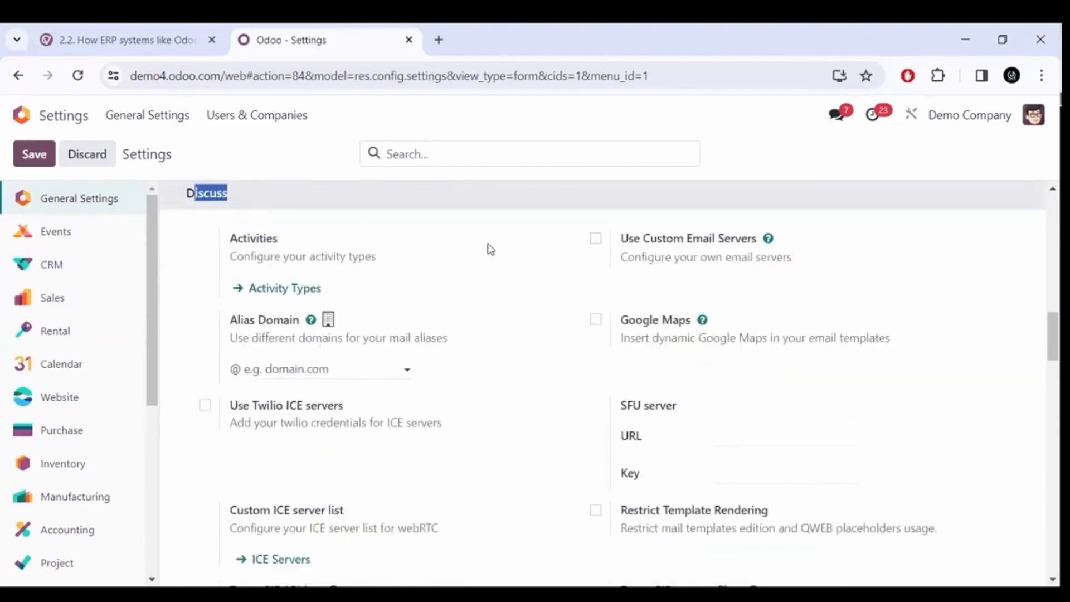
scroll(526, 442, "down", 5)
scroll(527, 441, "down", 2)
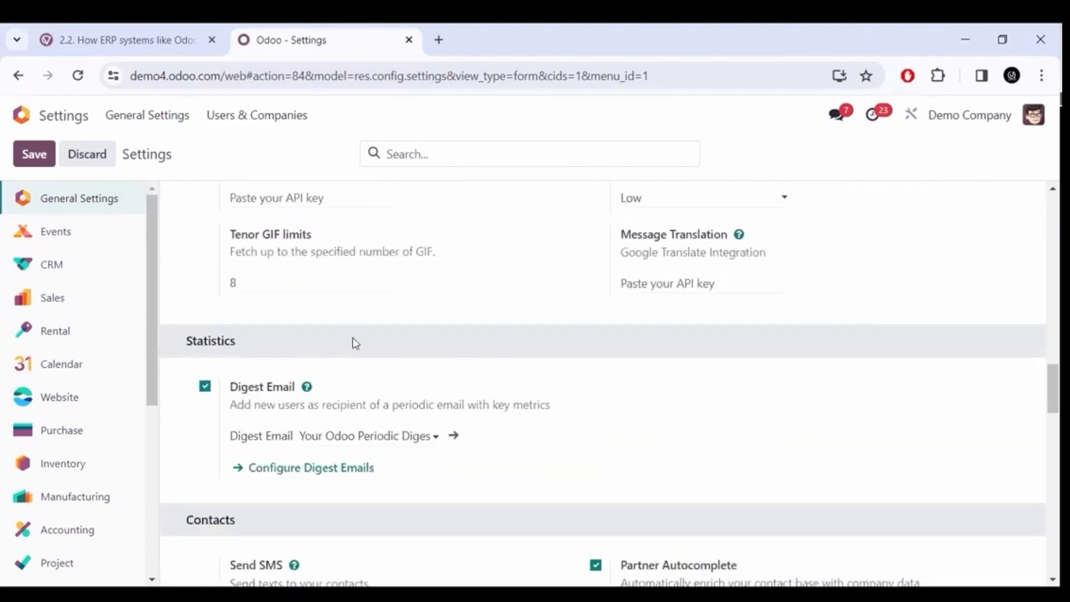
double_click(225, 337)
left_click(325, 347)
scroll(335, 343, "down", 9)
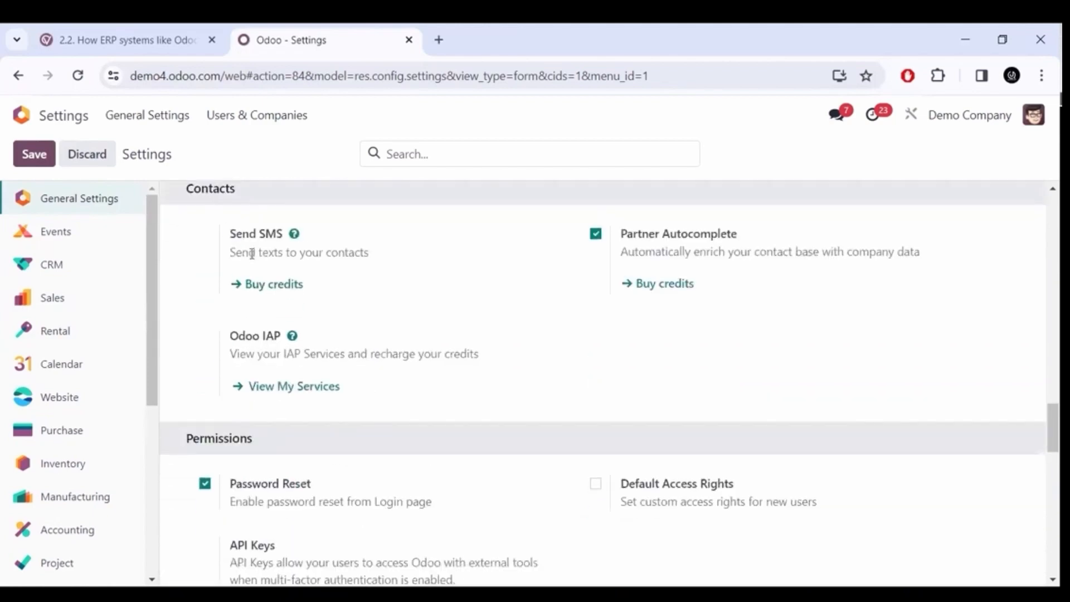
scroll(439, 378, "down", 10)
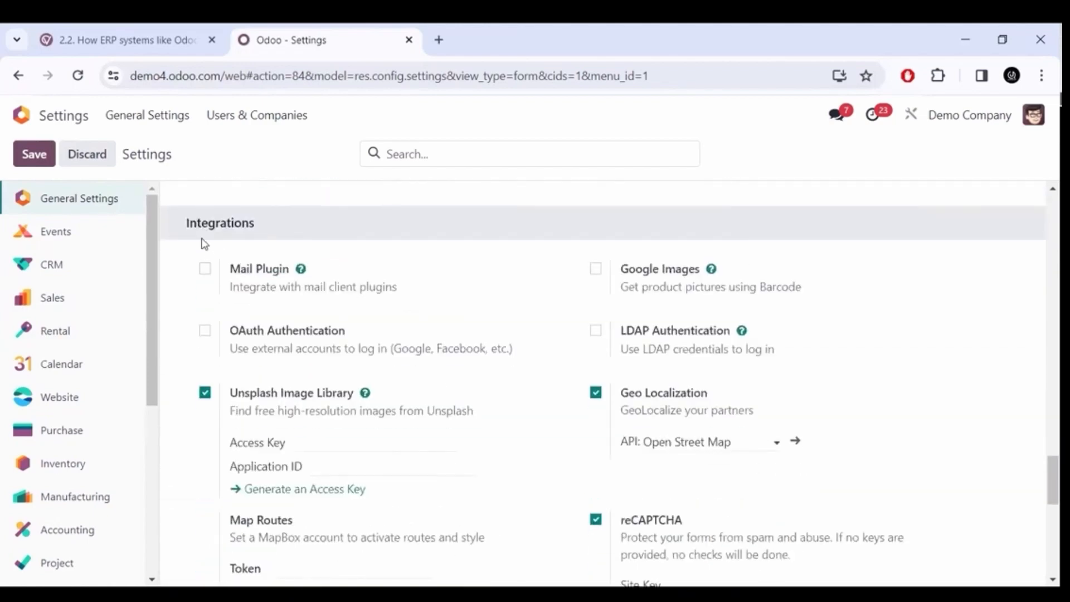
scroll(552, 373, "down", 3)
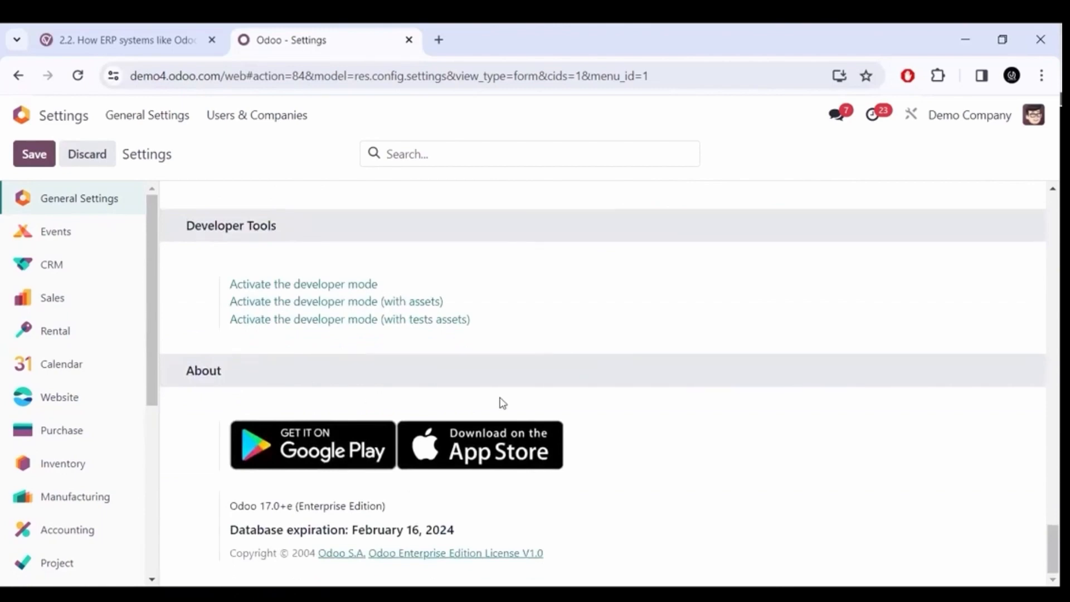
scroll(503, 402, "up", 15)
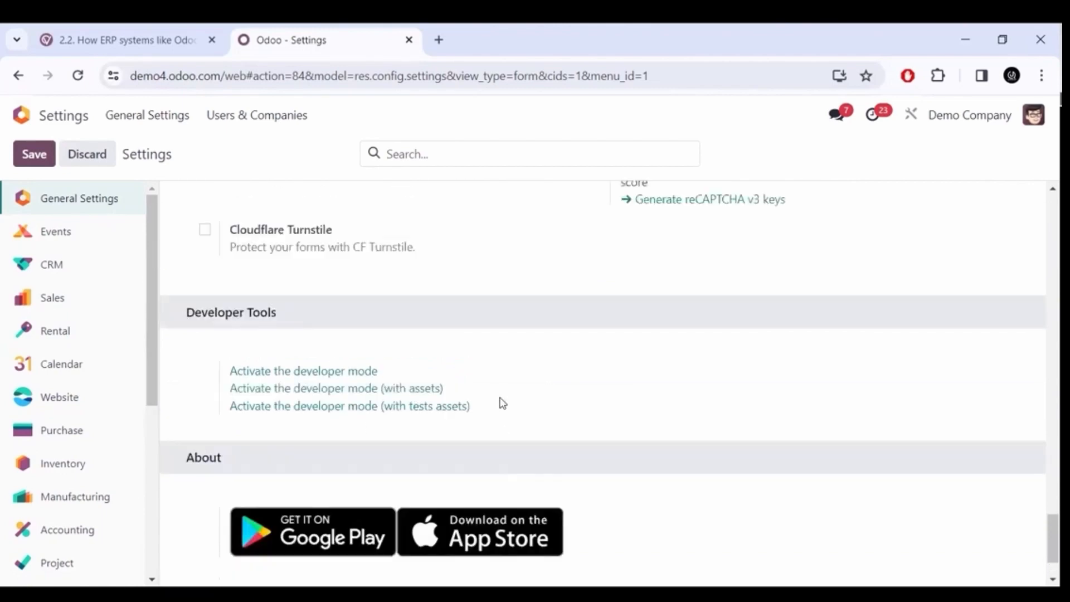
Step: Check the company's name and address details in the Companies section and open its record for updating
scroll(503, 402, "up", 10)
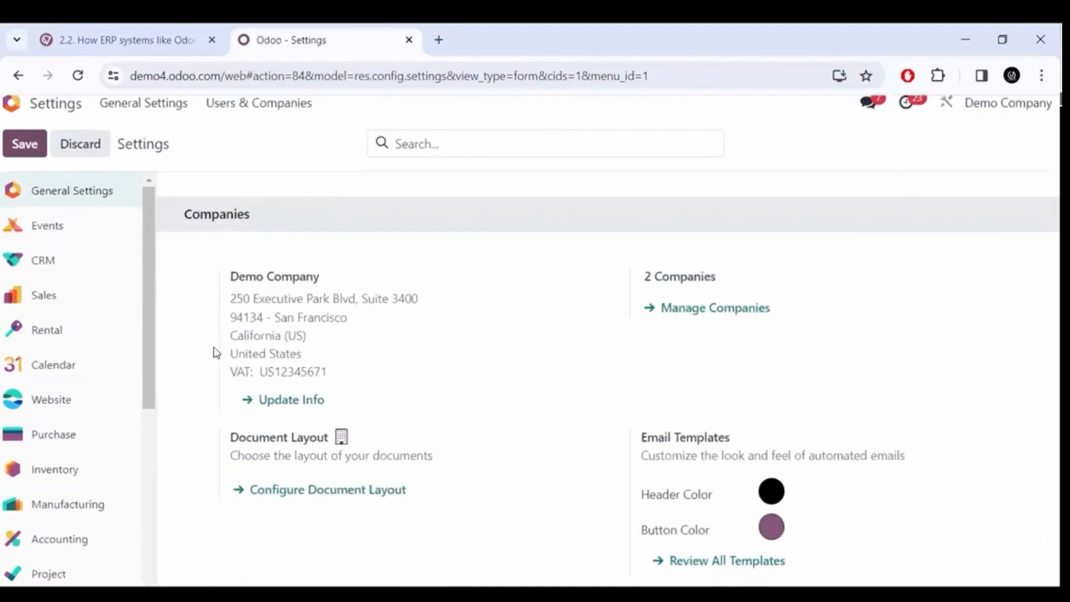
left_click_drag(260, 190, 471, 200)
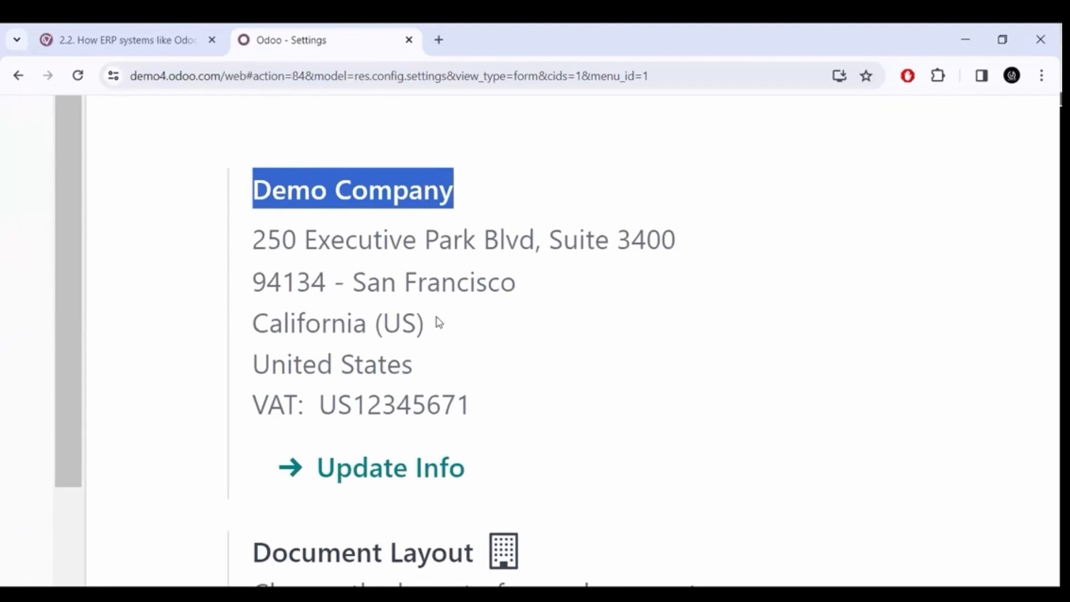
left_click_drag(263, 239, 453, 401)
left_click(453, 402)
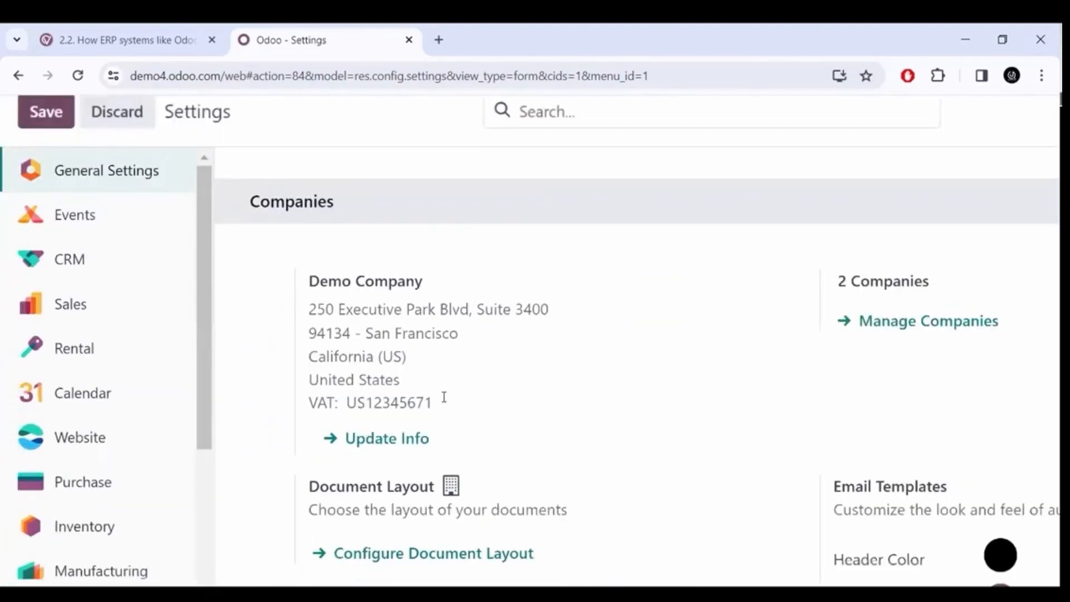
left_click(385, 471)
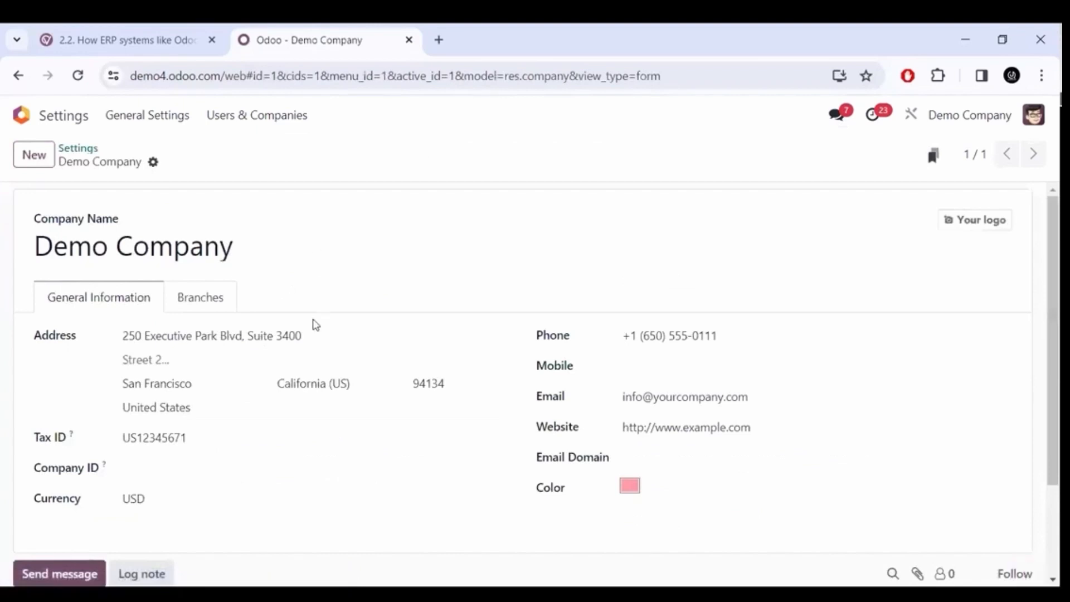
Step: Try replacing the company name with the name of another firm
triple_click(248, 256)
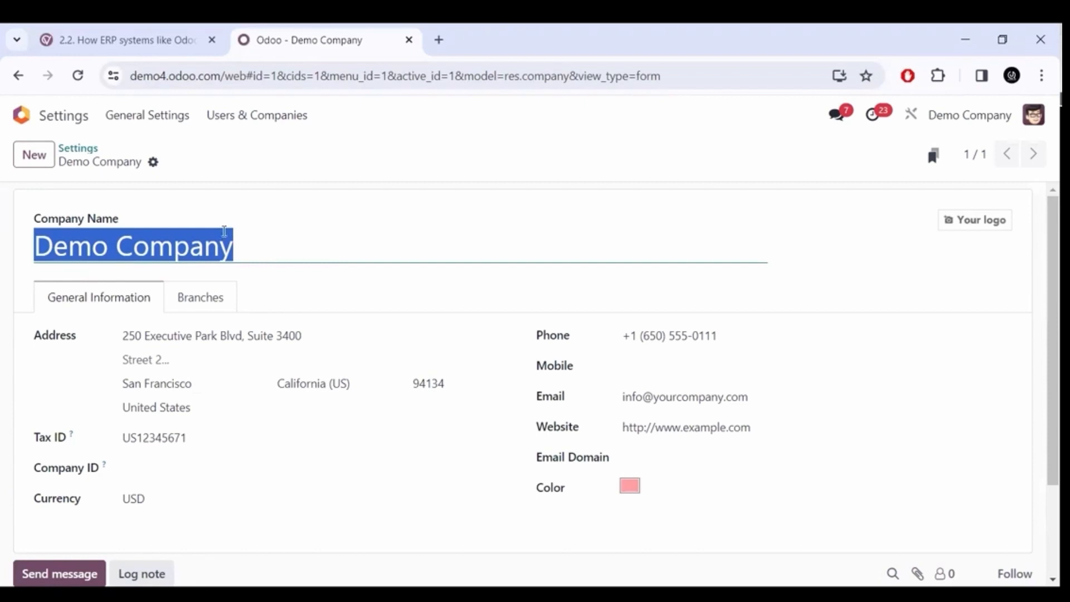
type("Javed Qre")
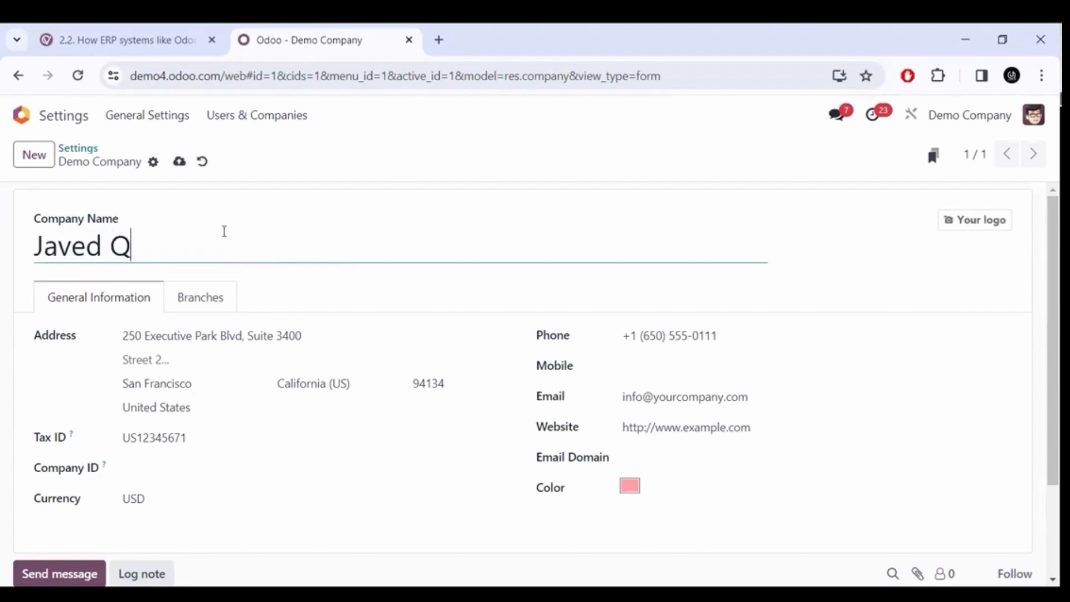
key("BackSpace")
key("BackSpace")
type("ures")
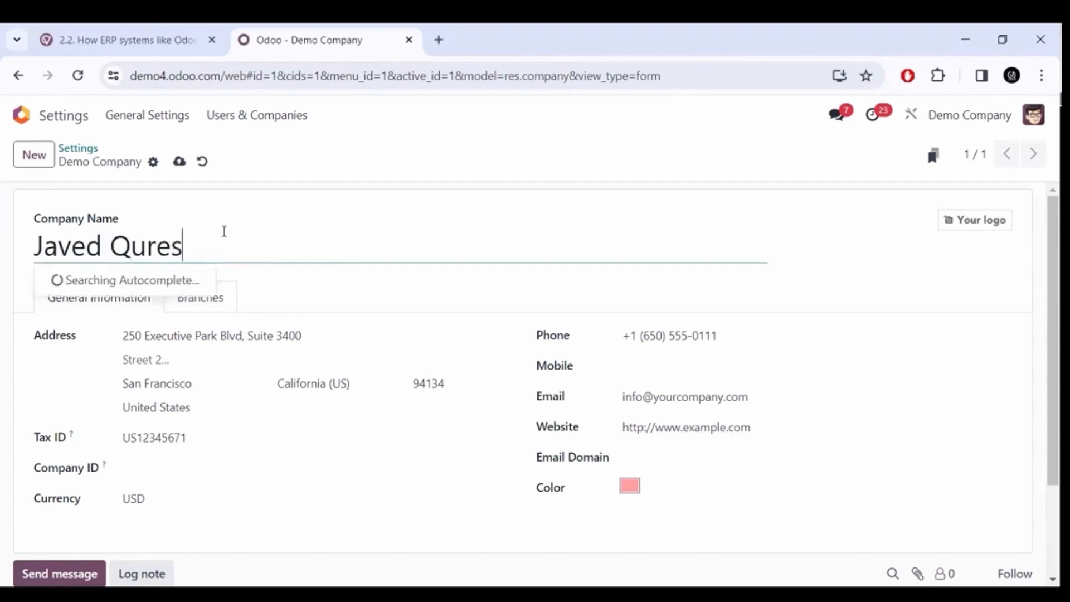
type("hi & Co.")
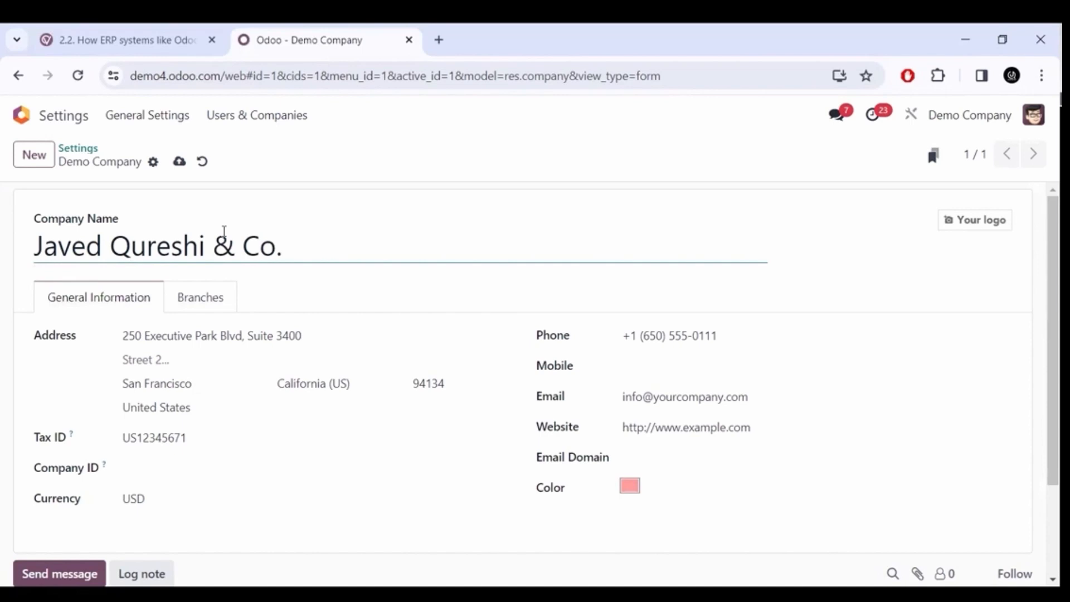
Step: Erase part of the new company name and undo the name edit
key("BackSpace")
key("BackSpace")
key("BackSpace")
key("BackSpace")
key("BackSpace")
key("BackSpace")
key("BackSpace")
key("BackSpace")
key("BackSpace")
key("BackSpace")
key("BackSpace")
key("BackSpace")
type("re")
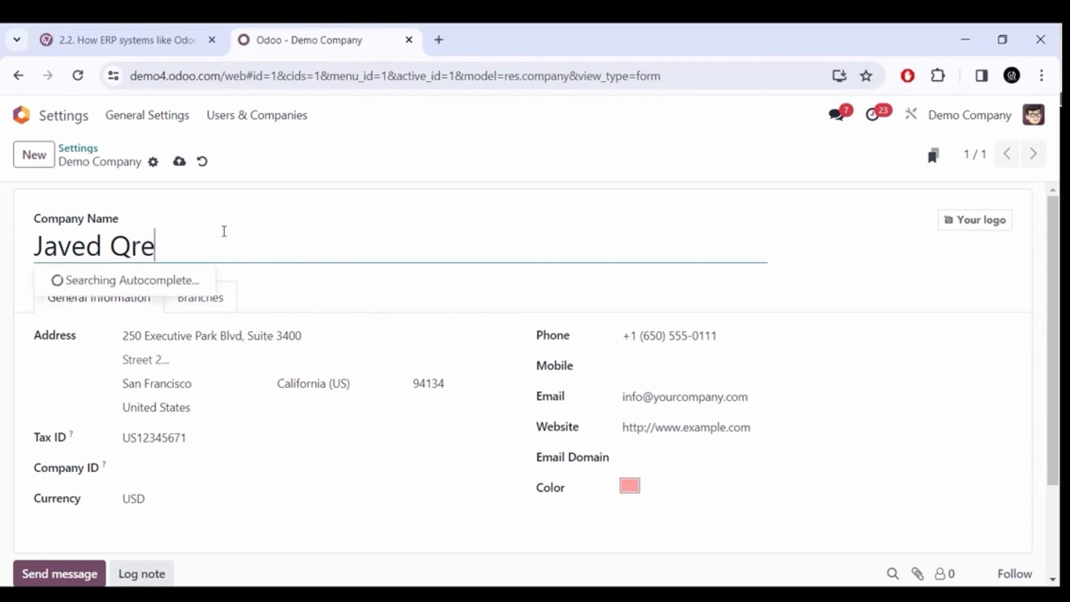
key("ctrl+z")
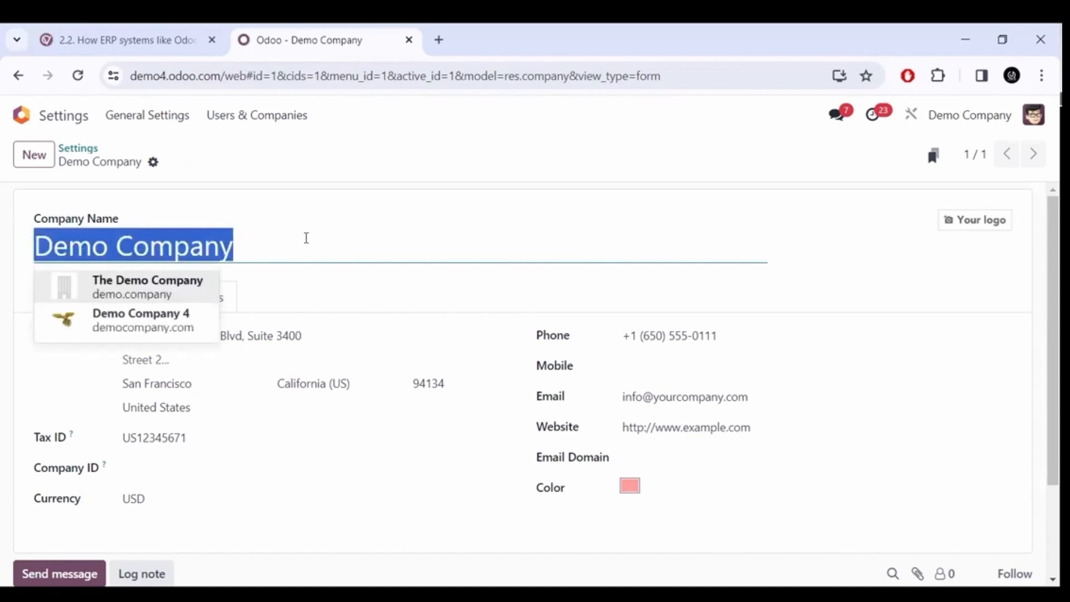
left_click(306, 238)
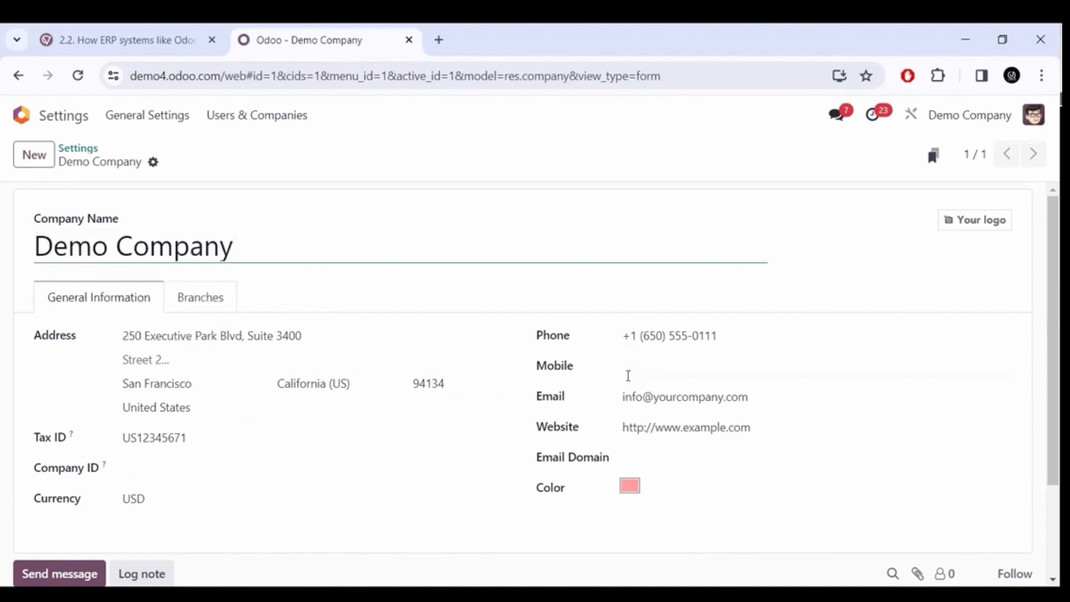
Step: Examine the company form's mobile, Company ID and currency fields without entering any values
left_click(651, 368)
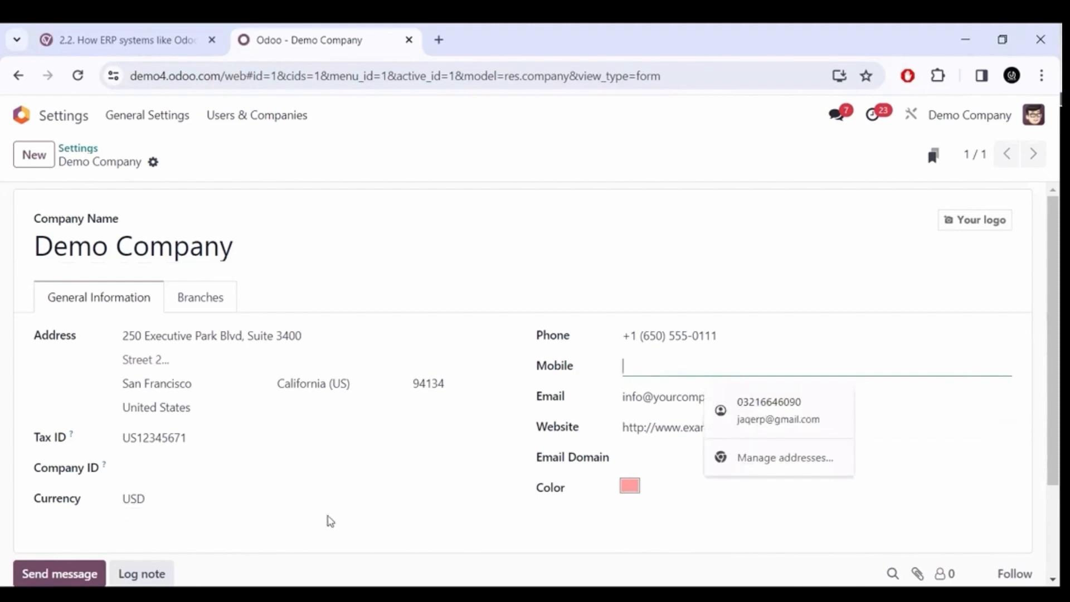
left_click(218, 536)
scroll(207, 489, "down", 2)
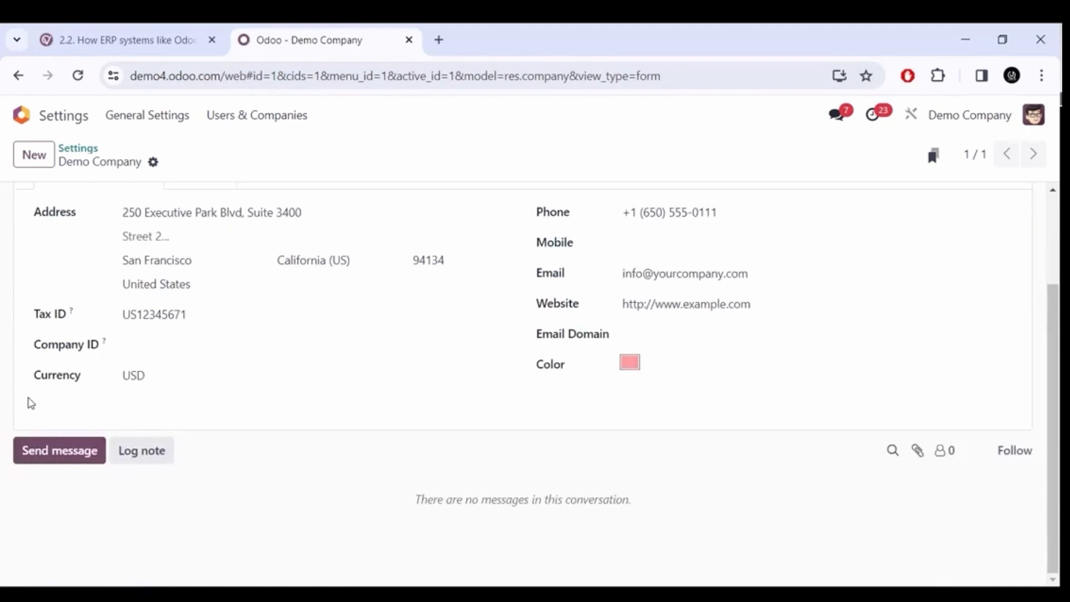
scroll(31, 403, "up", 5)
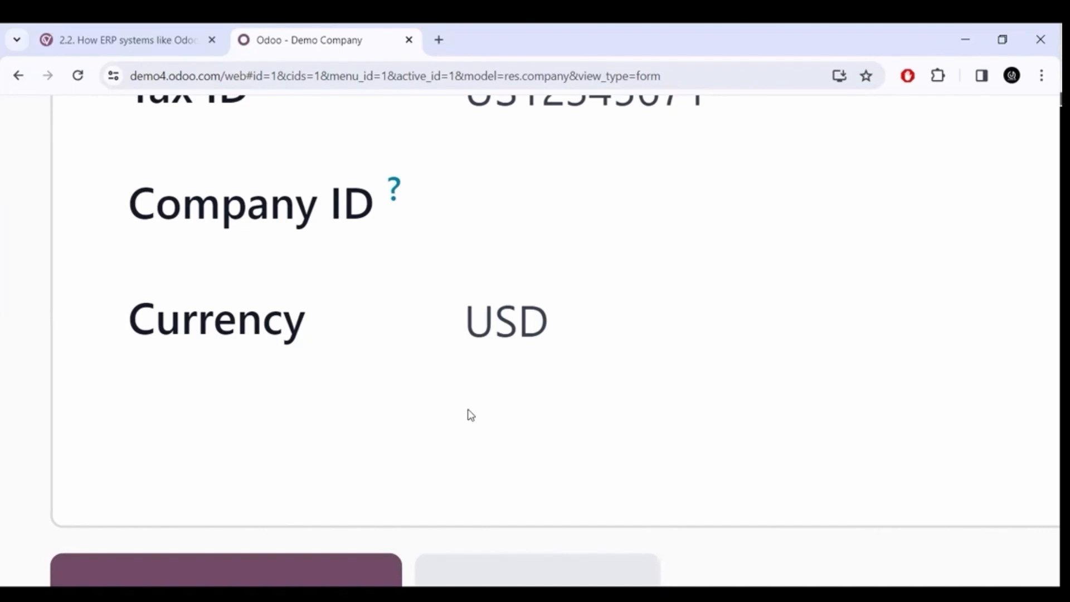
scroll(468, 410, "down", 5)
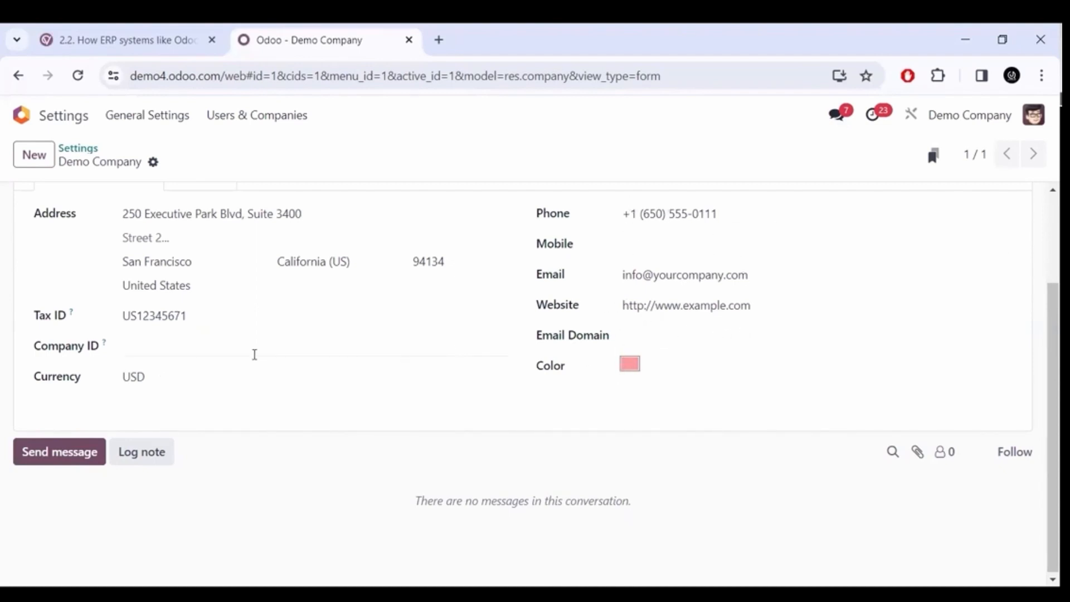
scroll(331, 323, "up", 2)
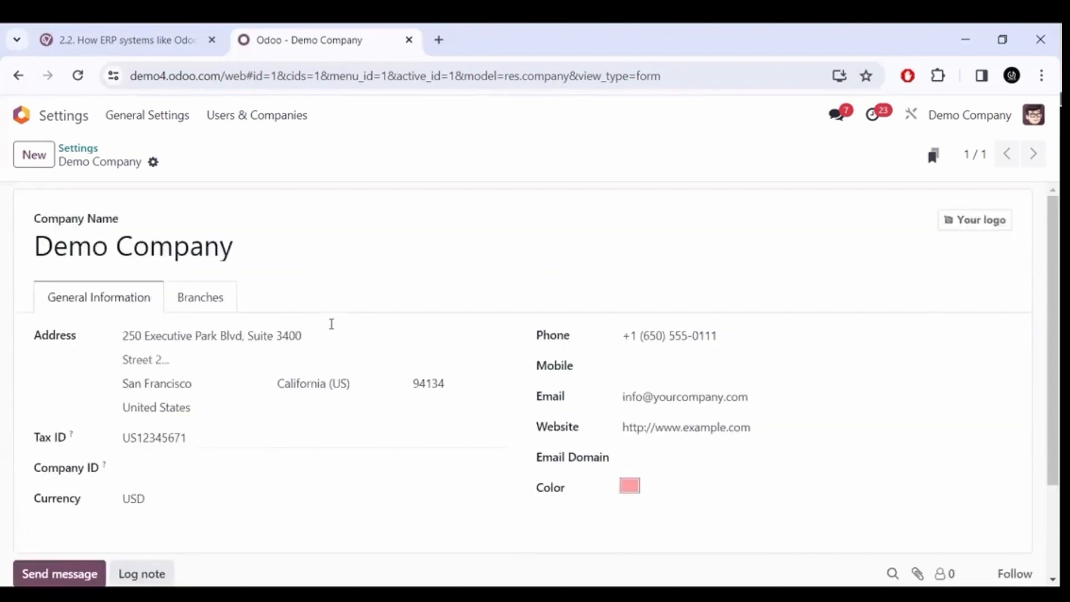
Step: Look at the company's branches and the available color choices, keeping the color as it is
left_click(202, 305)
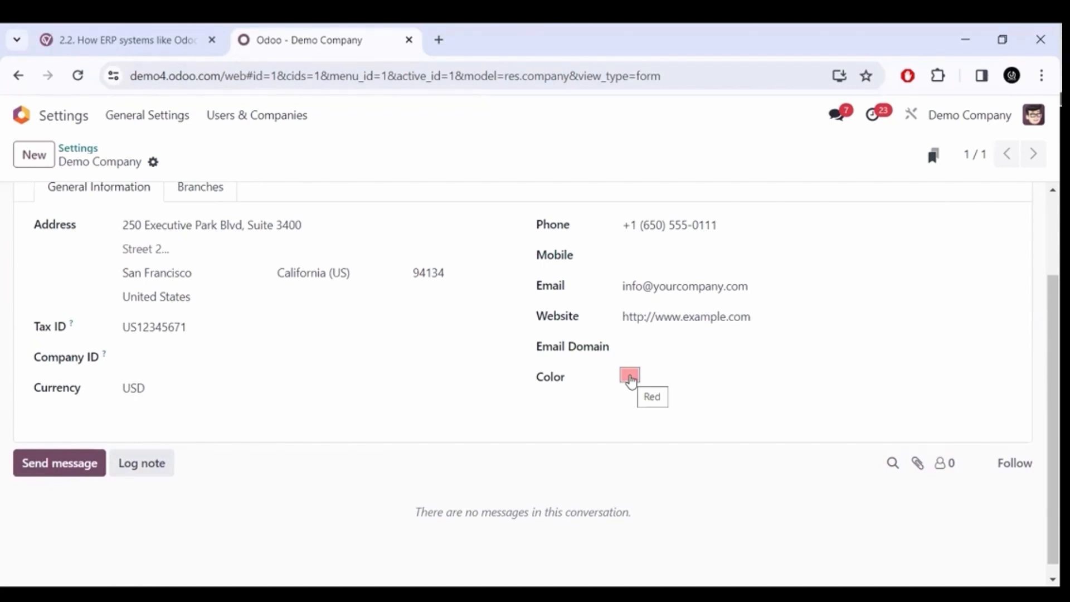
left_click(630, 376)
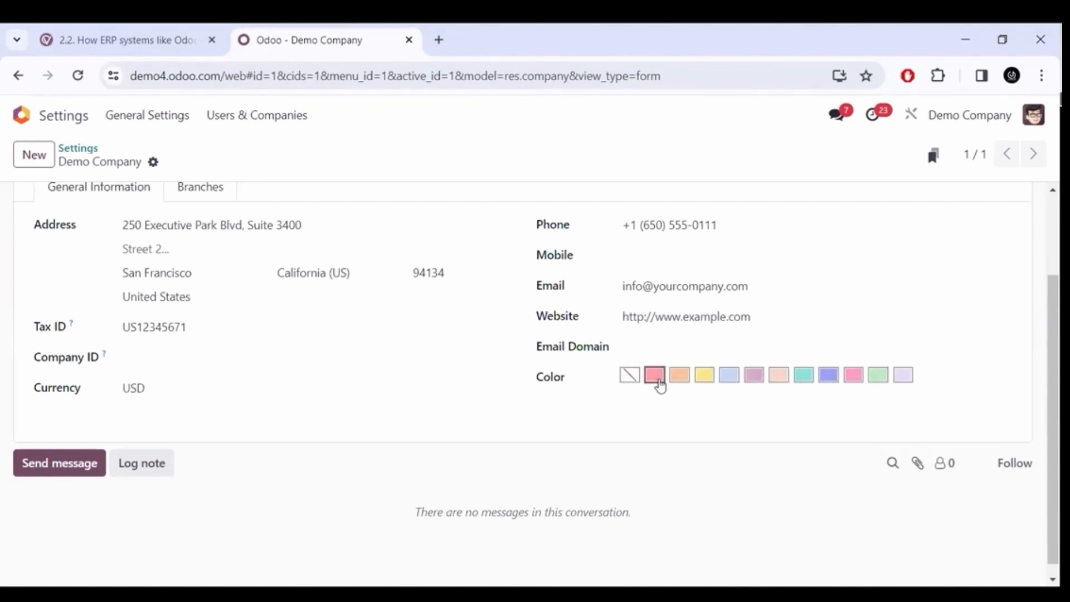
left_click(562, 413)
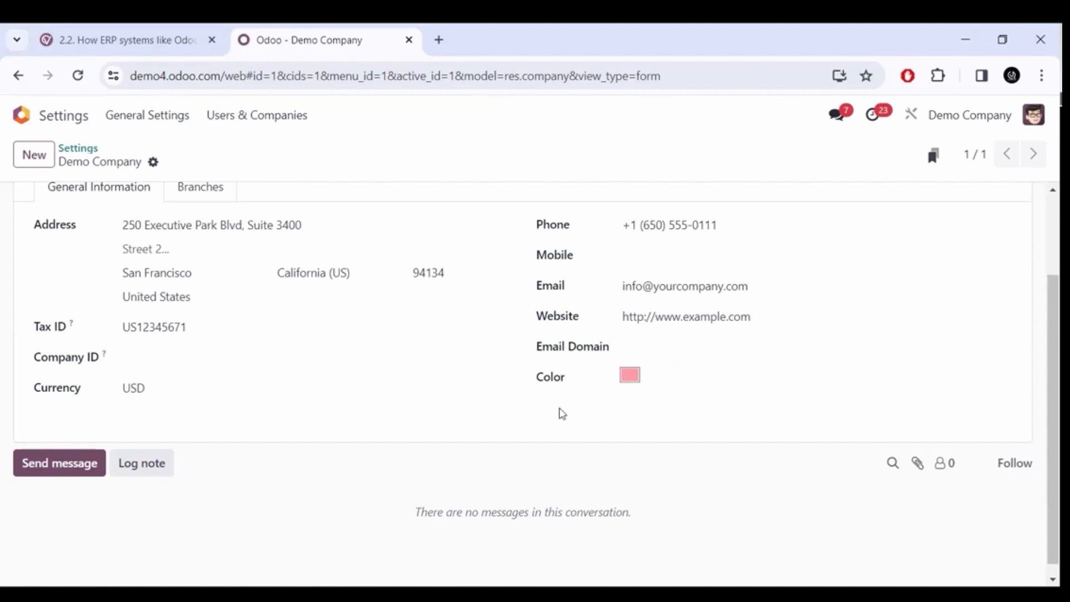
Step: Open the image chooser for the company's logo and cancel it without choosing a file
scroll(562, 414, "up", 2)
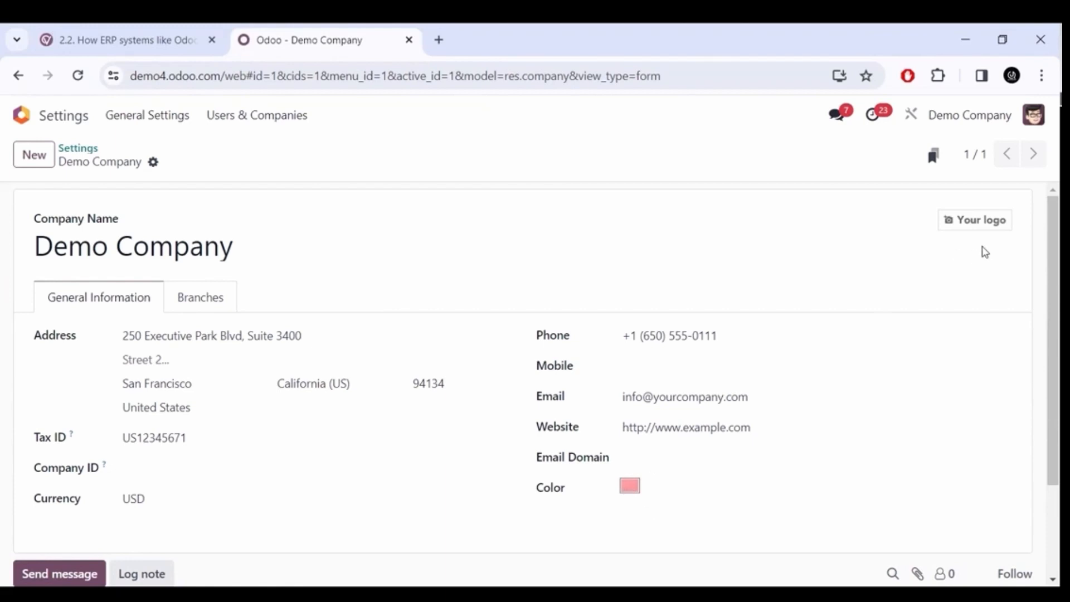
scroll(992, 248, "up", 3)
scroll(992, 249, "up", 2)
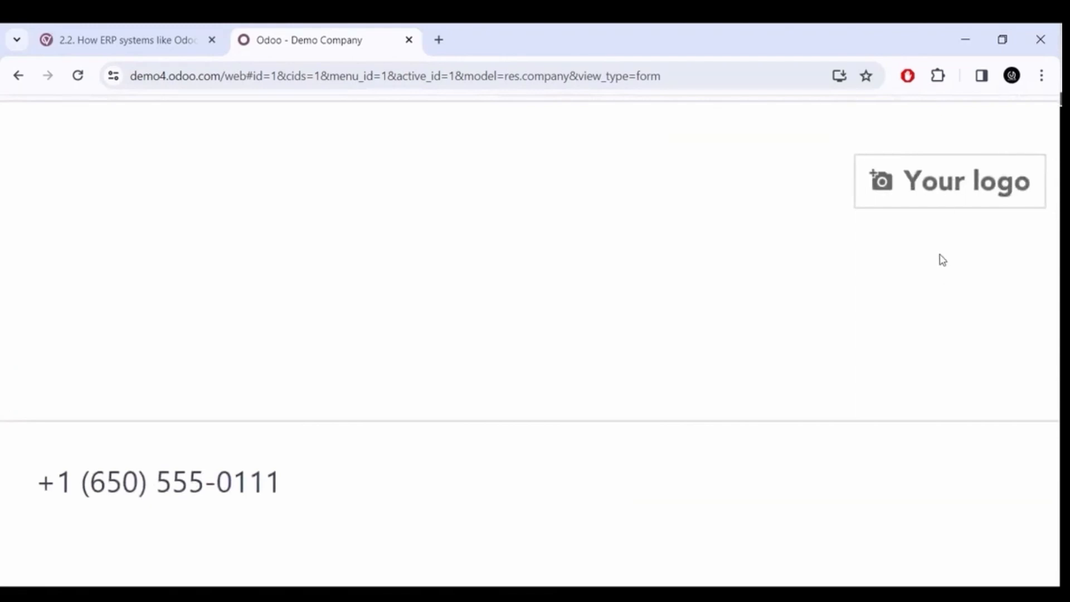
mouse_move(942, 195)
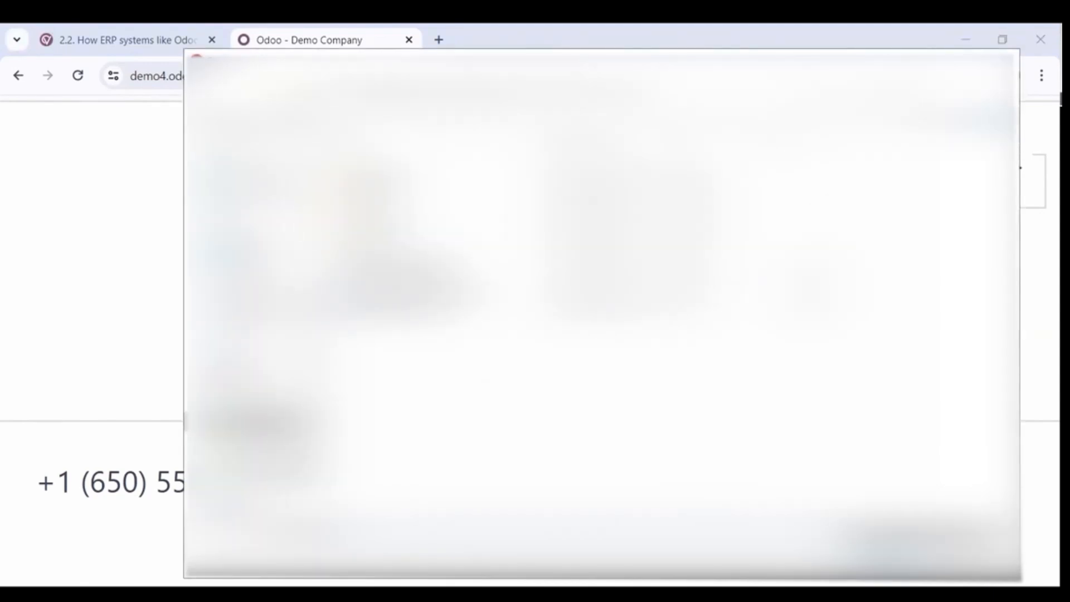
left_click(969, 558)
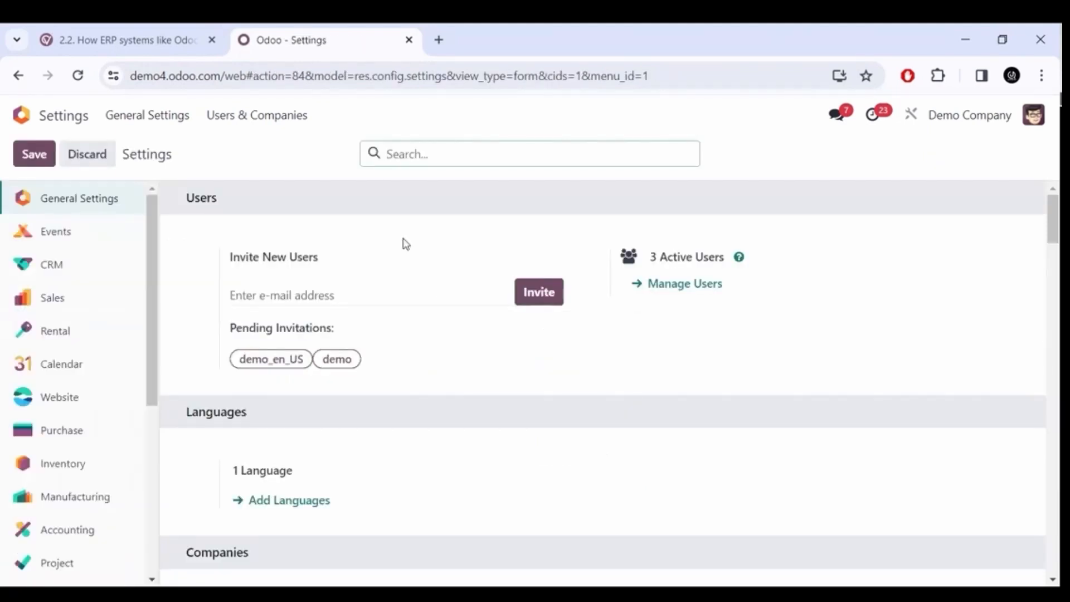
Step: Return to the Companies section of the general settings and open the list for managing companies
scroll(406, 248, "down", 4)
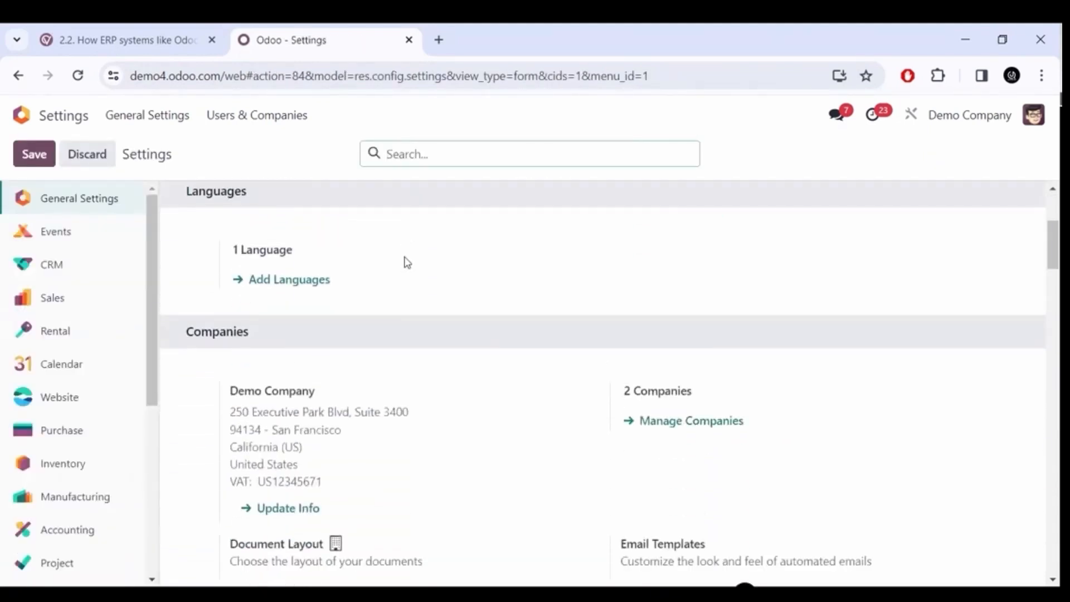
scroll(407, 275, "down", 2)
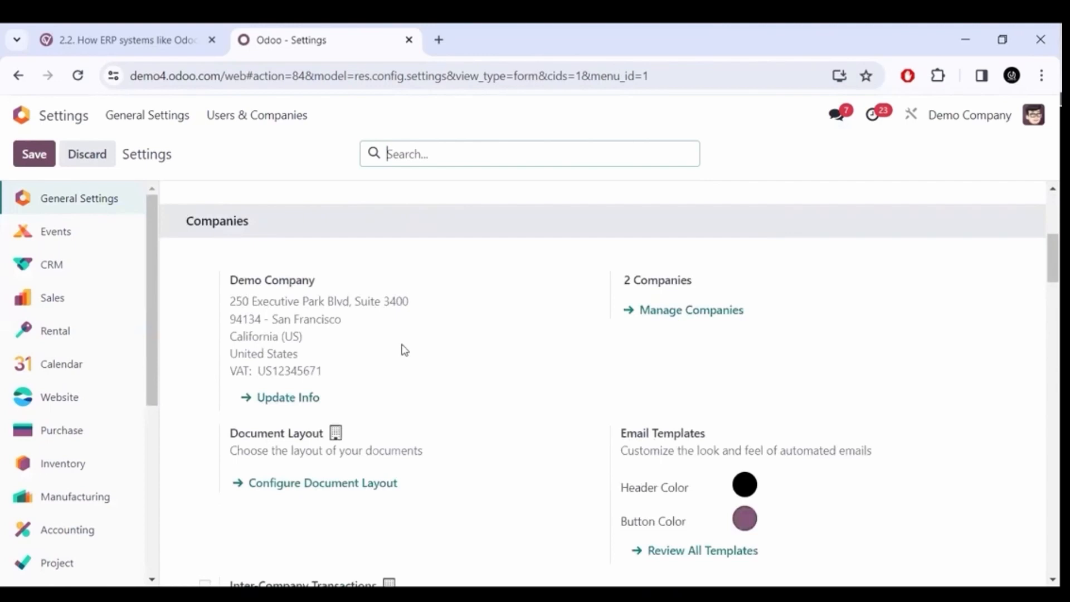
scroll(405, 350, "up", 5)
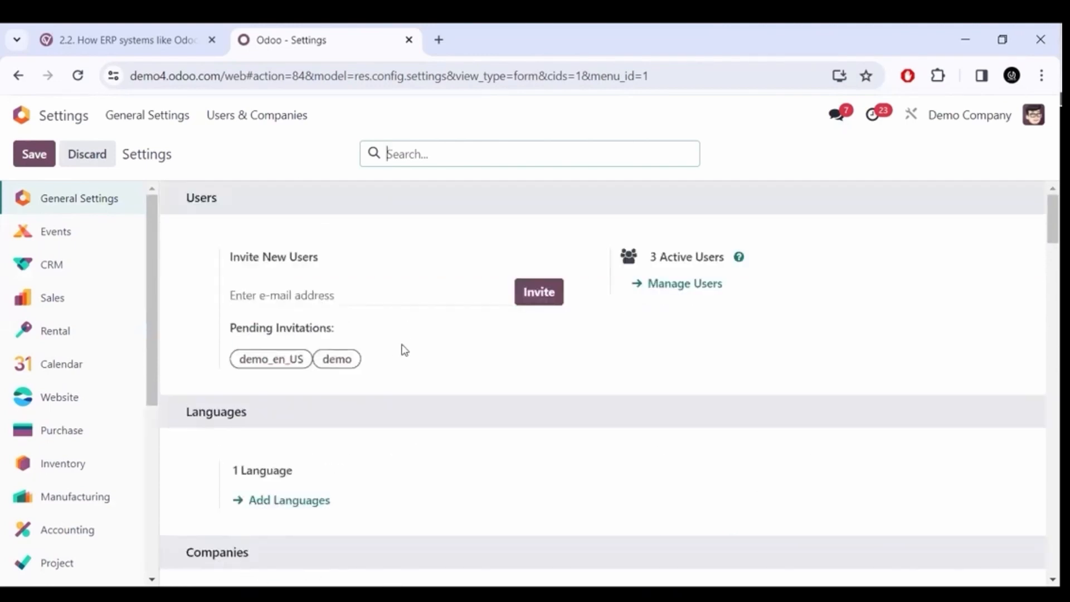
scroll(405, 350, "down", 3)
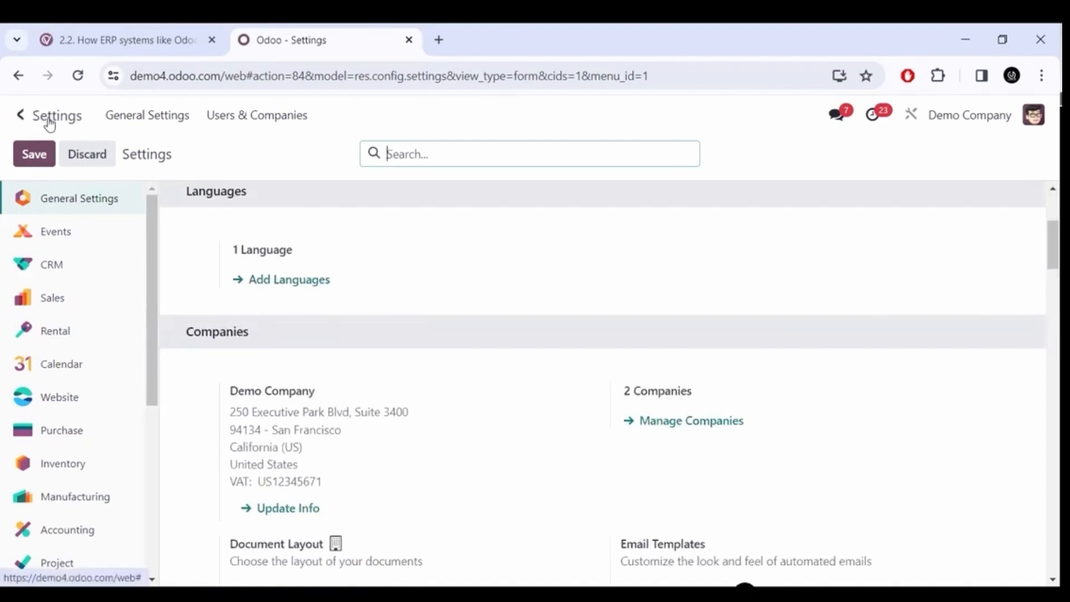
scroll(49, 123, "up", 5)
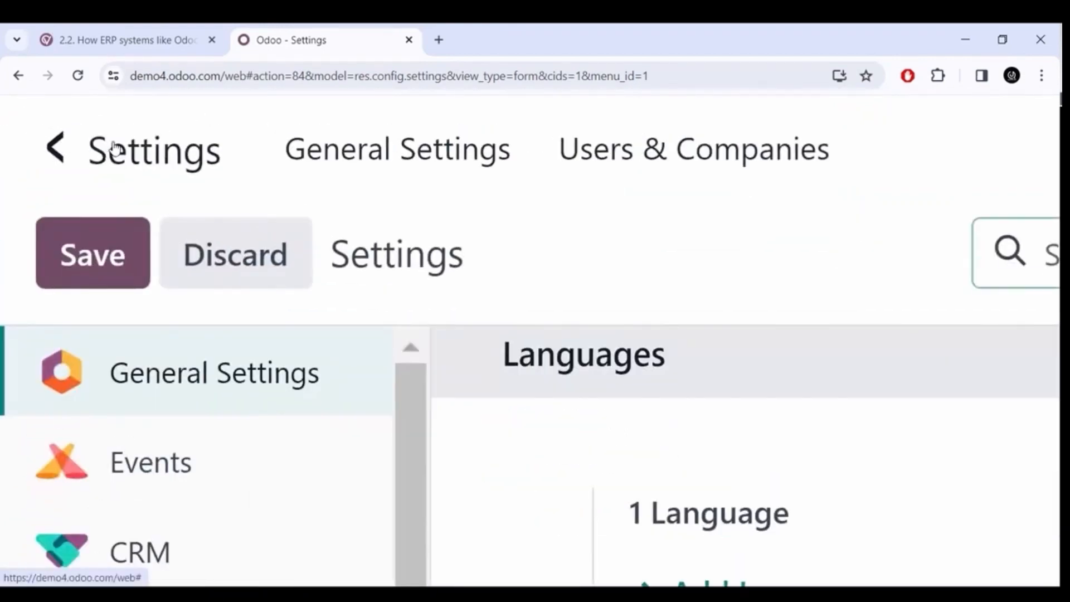
scroll(109, 160, "down", 5)
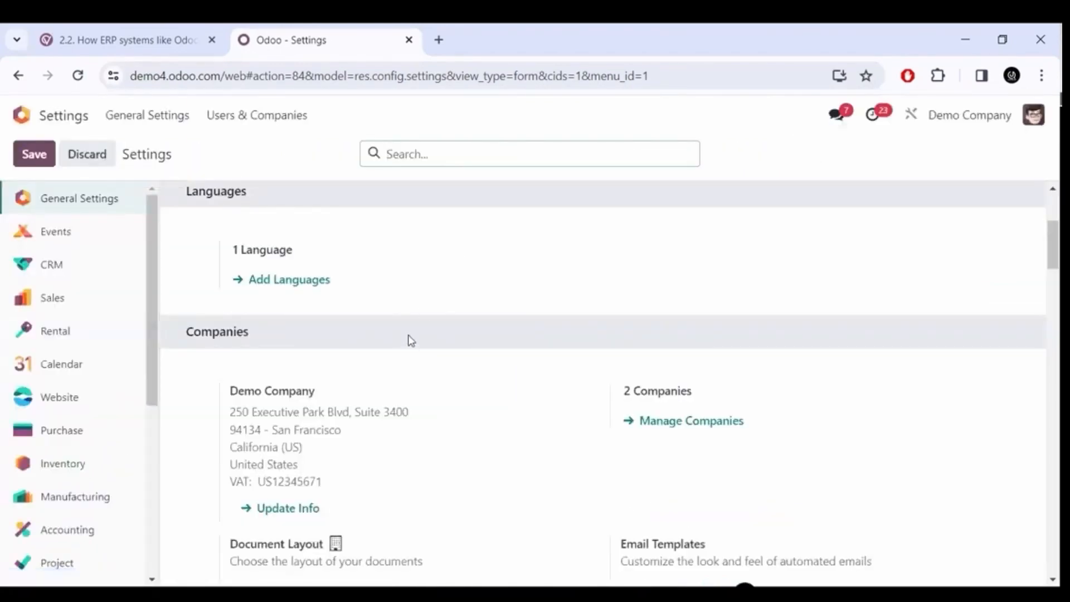
scroll(474, 389, "down", 2)
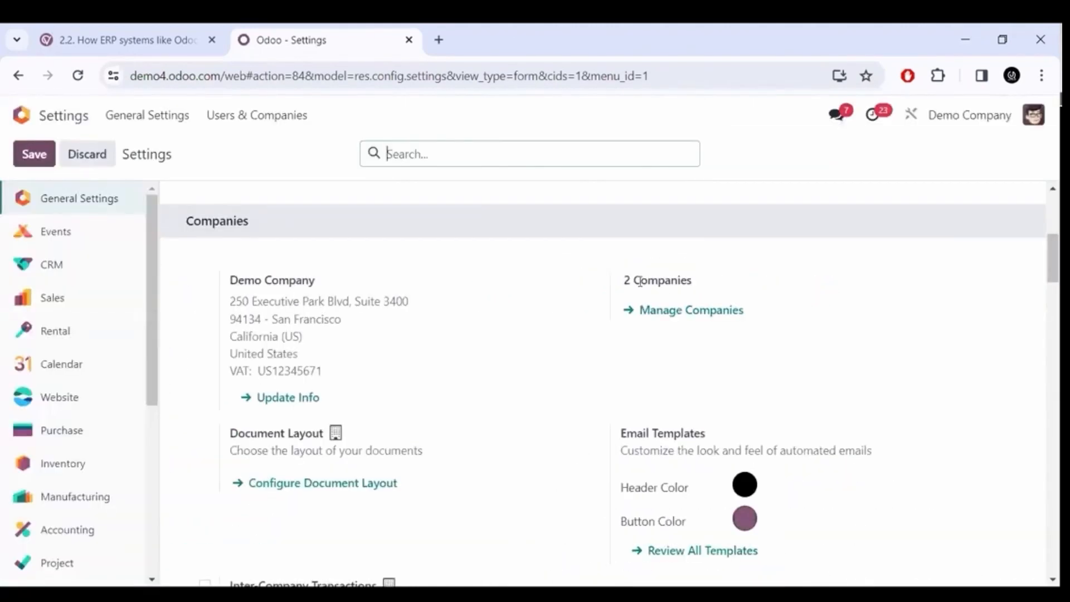
double_click(650, 282)
left_click(723, 293)
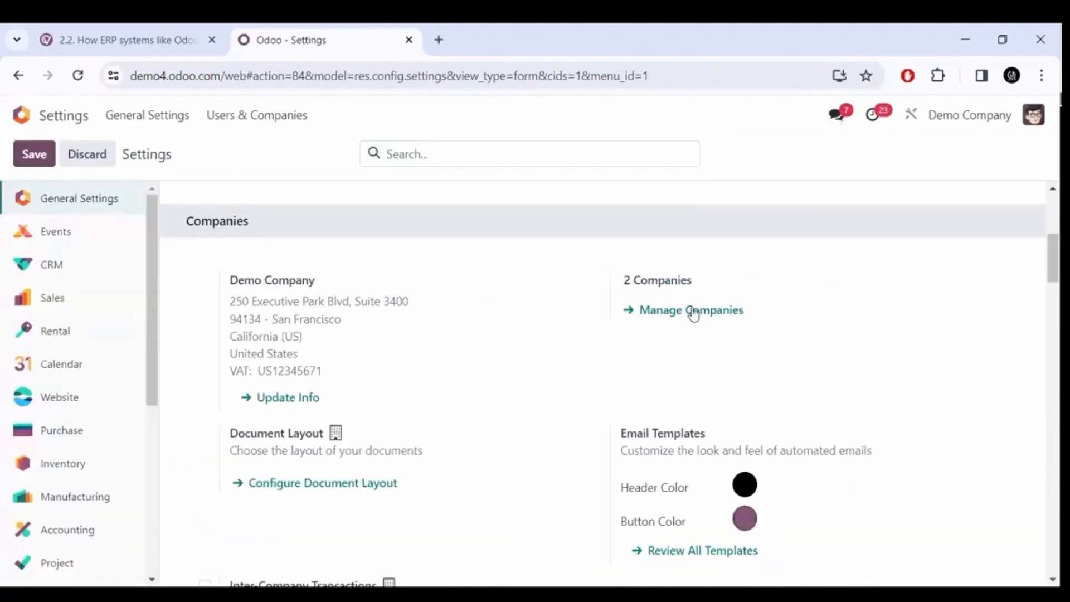
left_click(692, 311)
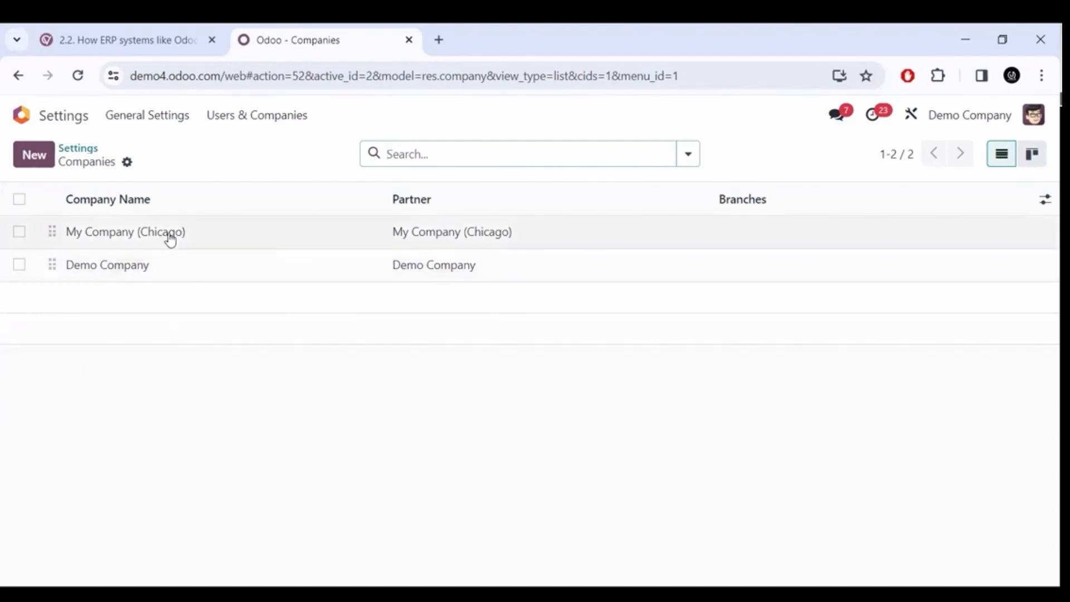
Step: Open the My Company (Chicago) record, examine its details and return to the companies list
left_click(170, 238)
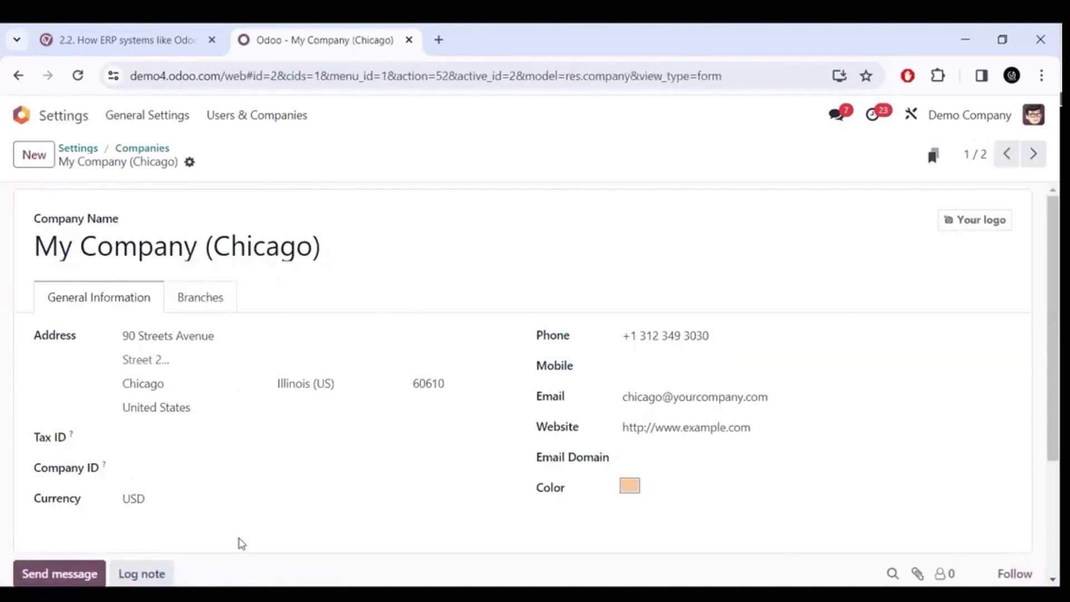
scroll(165, 536, "up", 5, "ctrl")
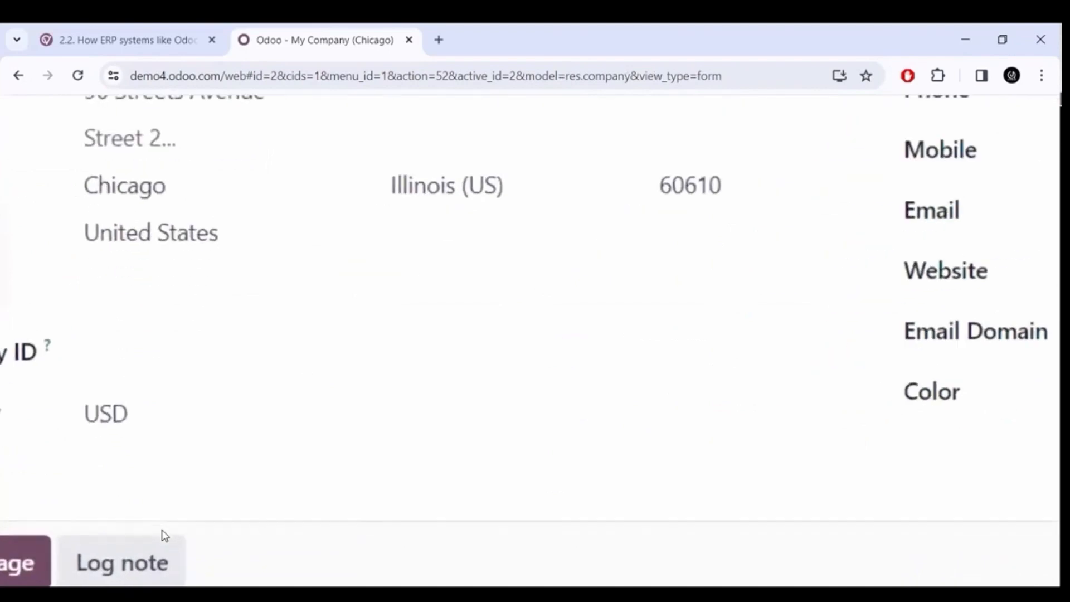
scroll(165, 536, "down", 5, "ctrl")
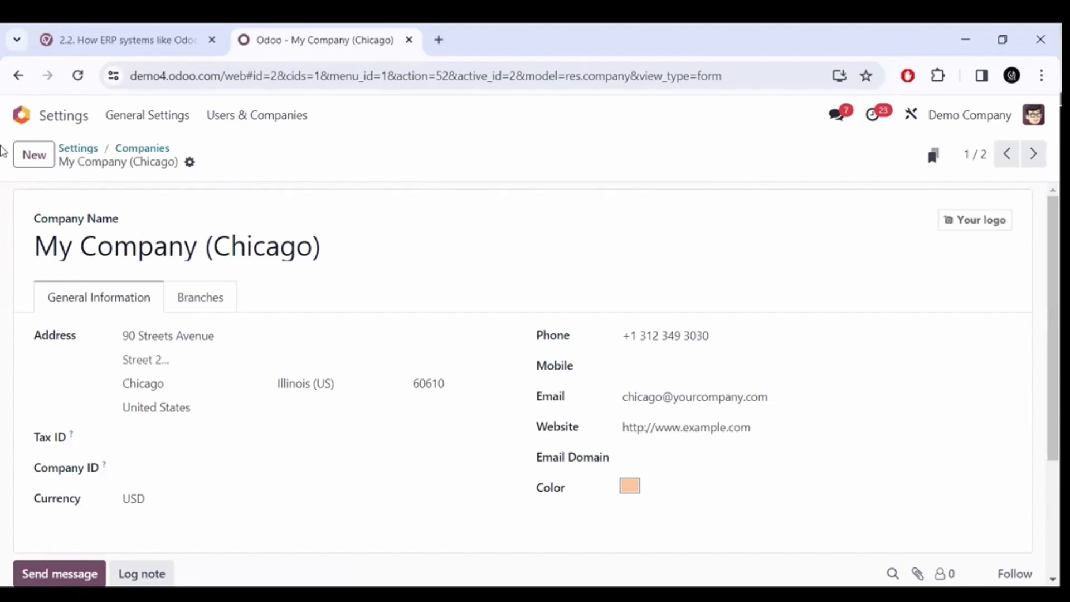
scroll(2, 150, "up", 6, "ctrl")
scroll(12, 191, "up", 1, "ctrl")
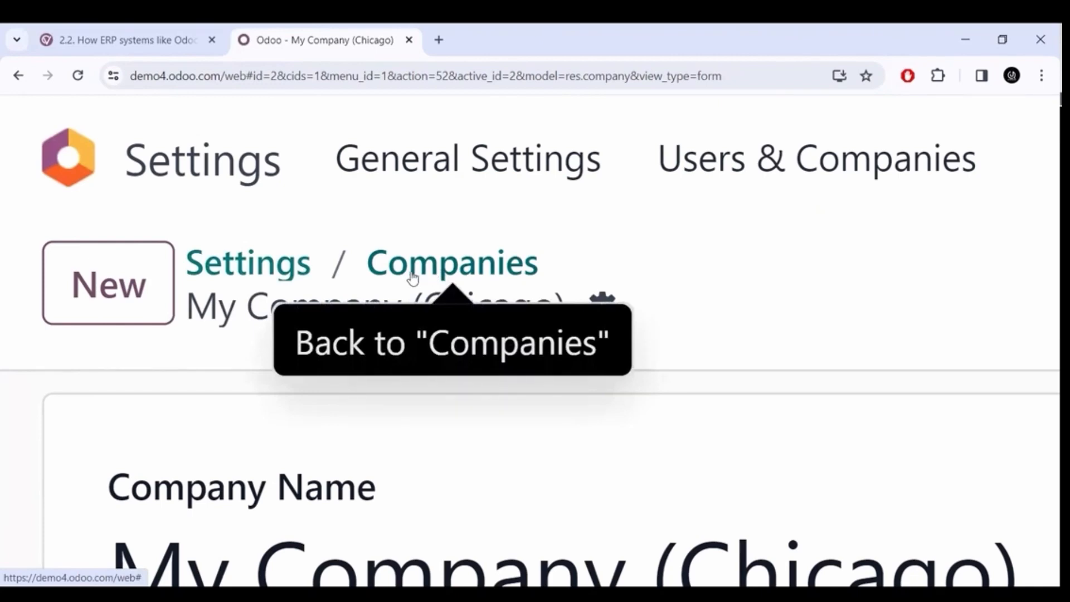
scroll(445, 439, "down", 2)
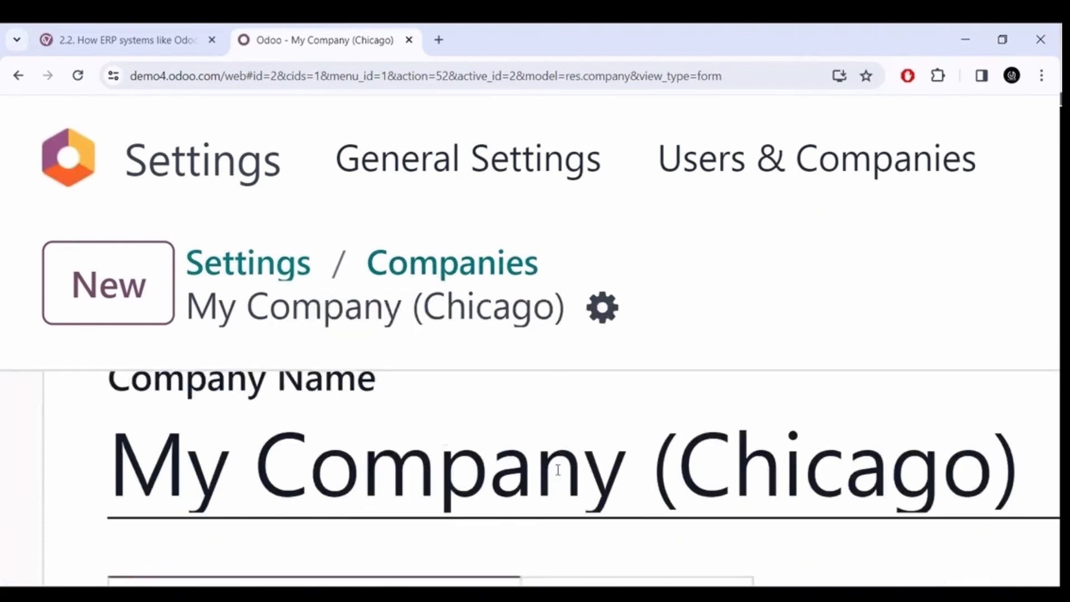
scroll(539, 468, "up", 2)
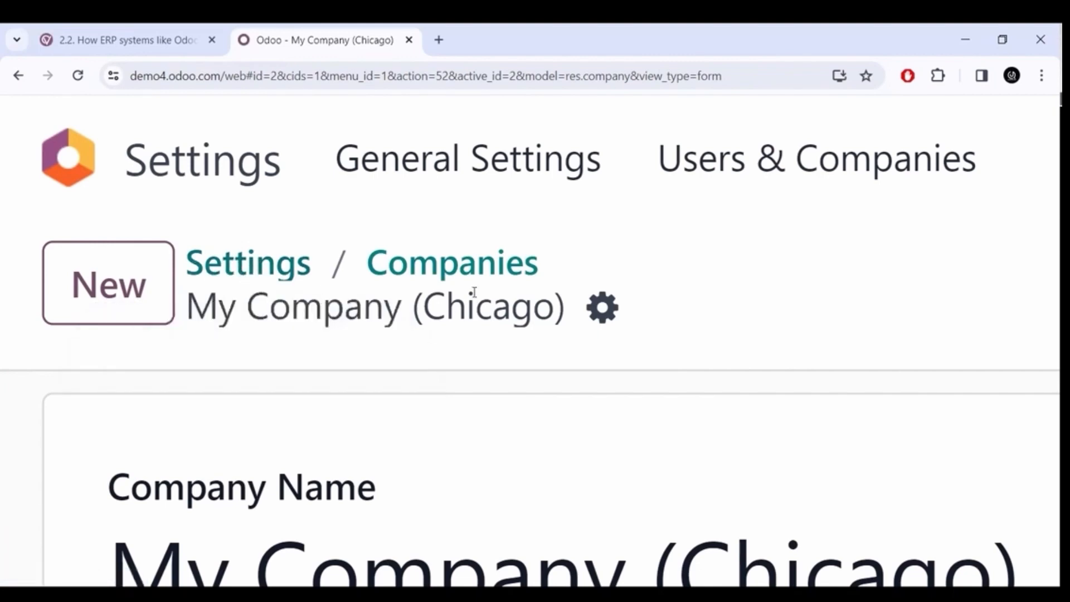
scroll(473, 292, "down", 5)
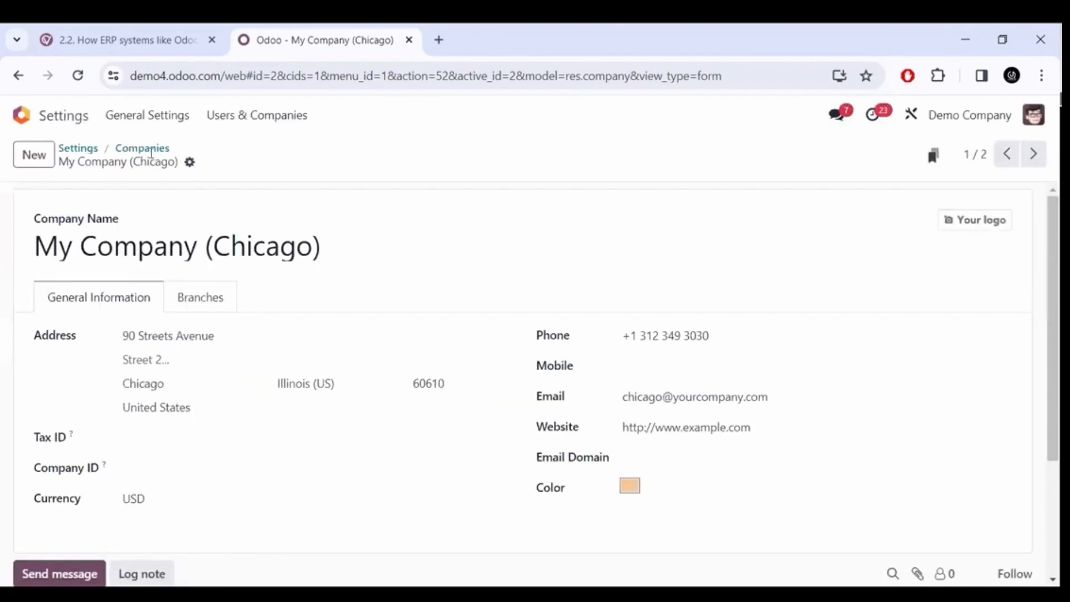
left_click(150, 152)
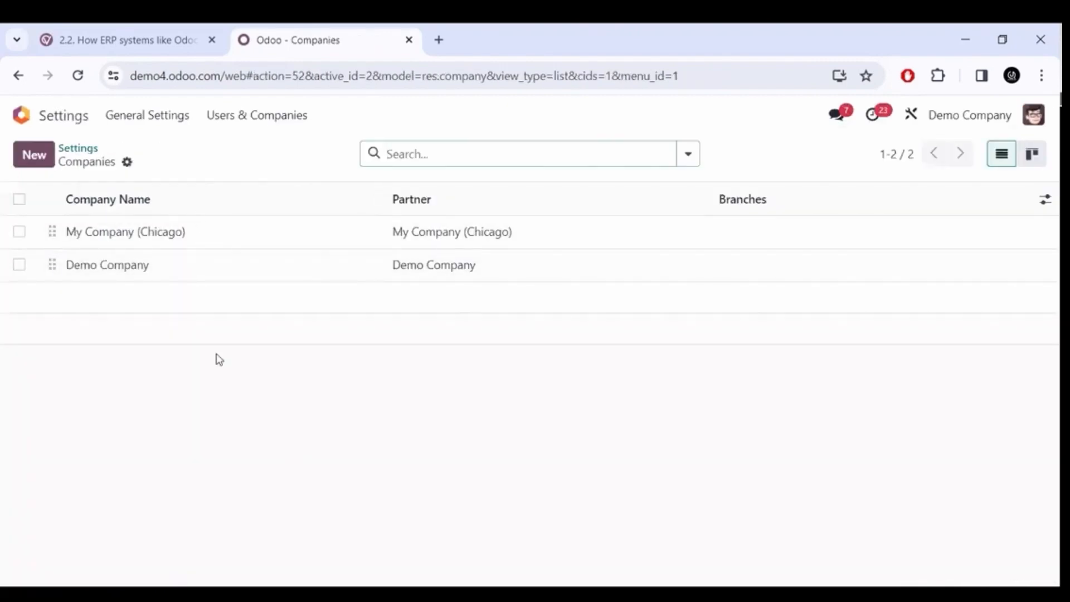
Step: Start a new company record, check its manual save option and discard the blank form
left_click(42, 161)
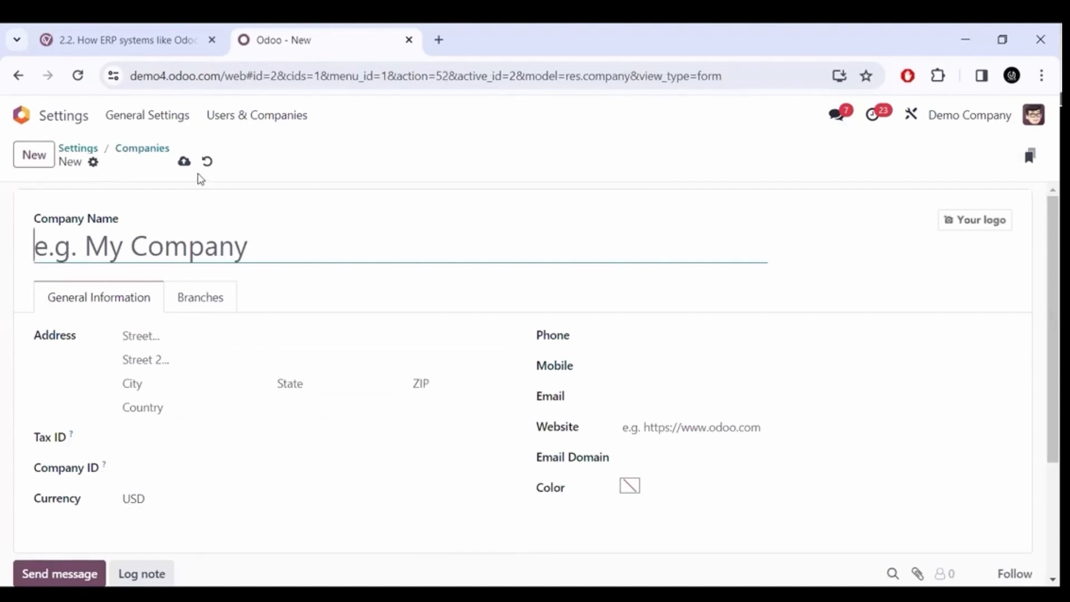
scroll(169, 175, "up", 5)
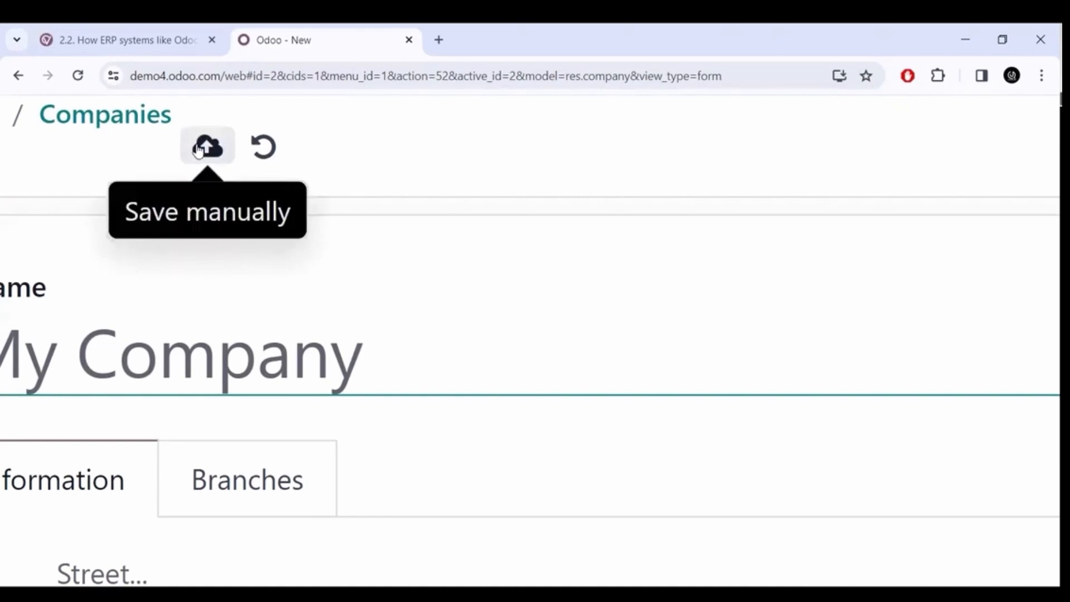
left_click(263, 163)
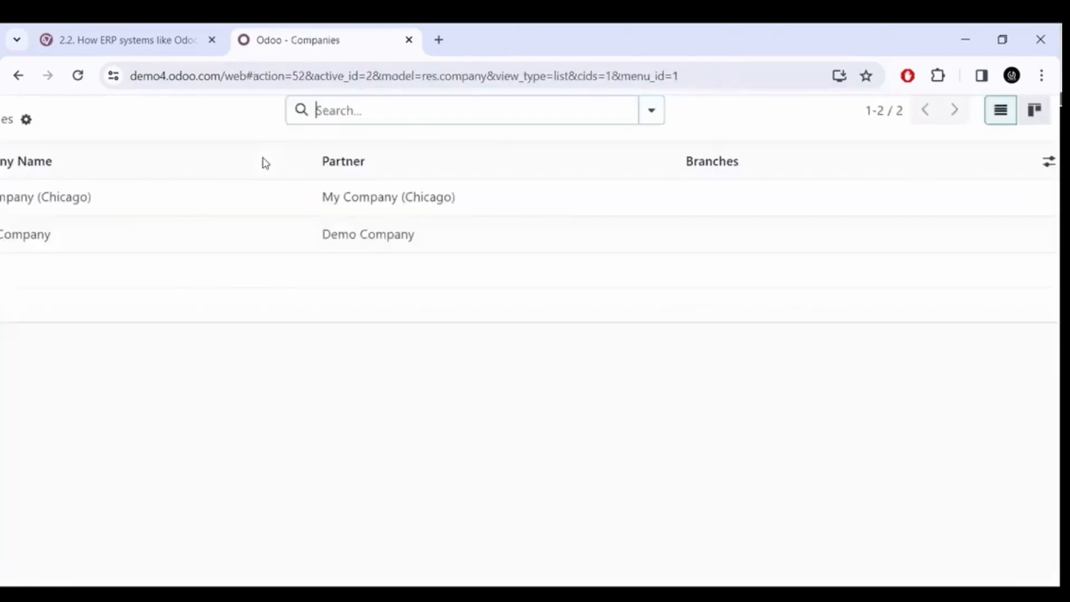